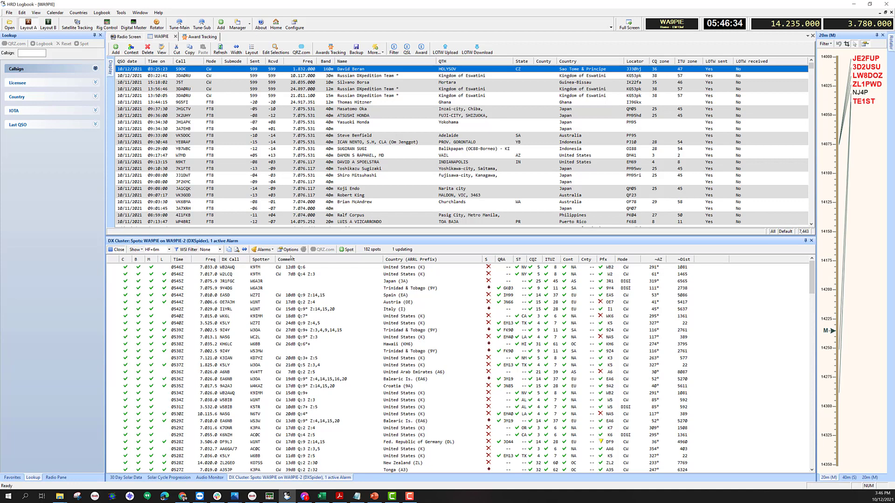
# - Open the DX cluster options and review the column layout, reading the descriptions of the selected WSI:Band and WSI:Country fields
pyautogui.click(289, 250)
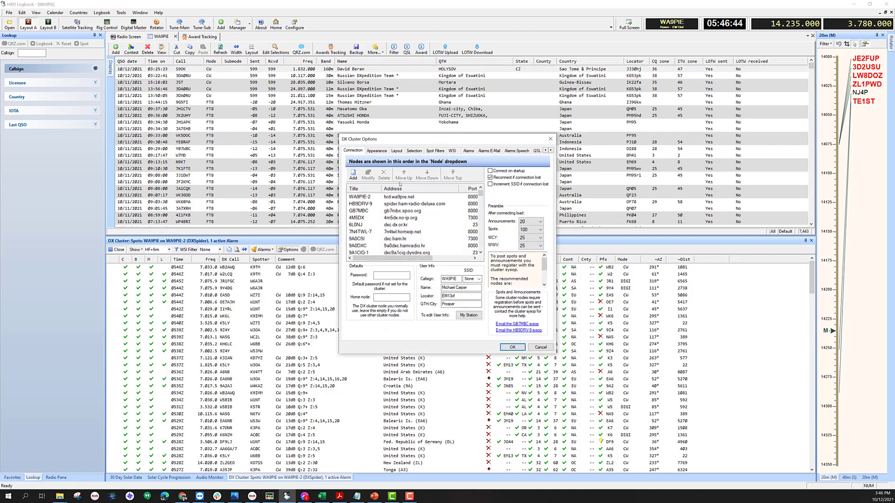
pyautogui.click(397, 151)
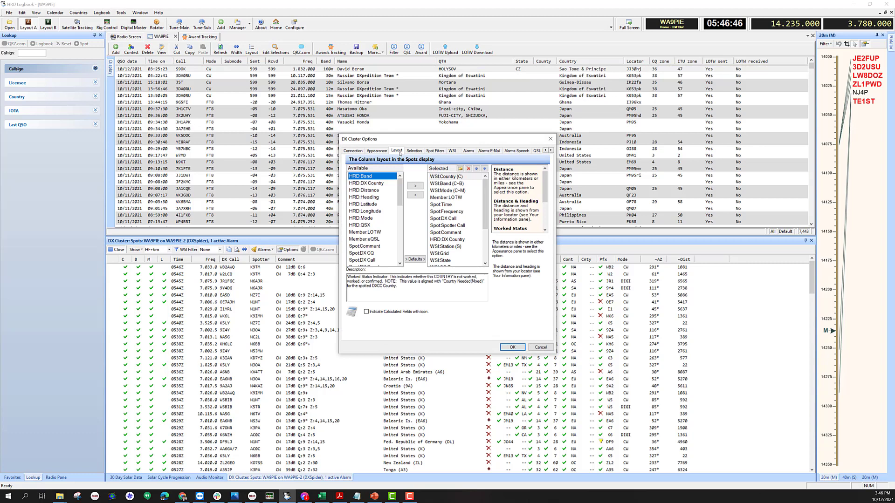
pyautogui.moveTo(400, 196)
pyautogui.mouseDown()
pyautogui.moveTo(403, 210)
pyautogui.moveTo(405, 188)
pyautogui.mouseUp()
pyautogui.click(447, 184)
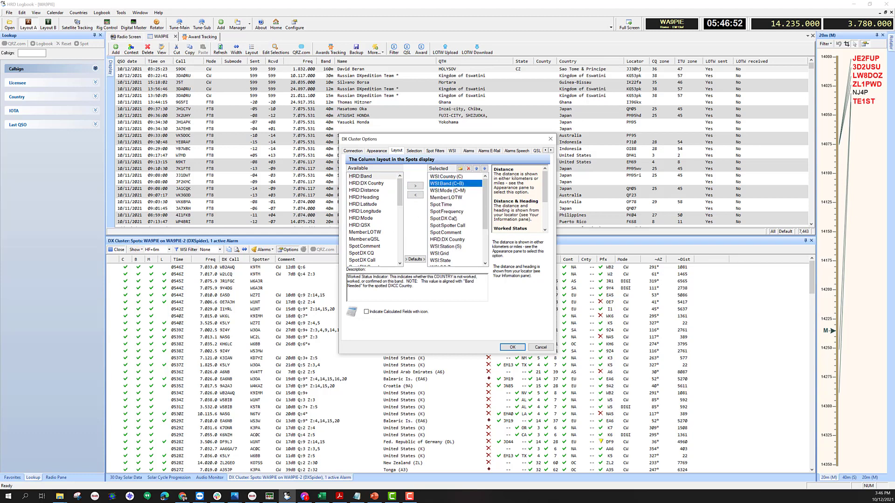
pyautogui.click(475, 176)
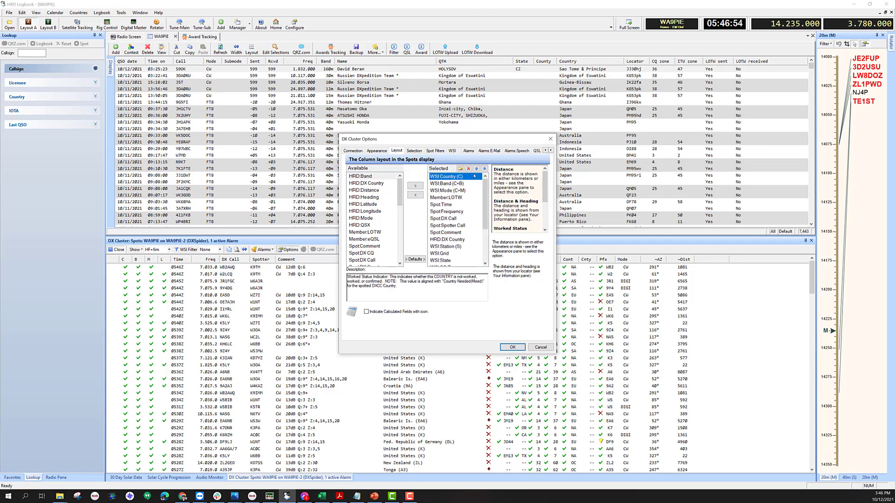
pyautogui.scroll(-3, 460, 235)
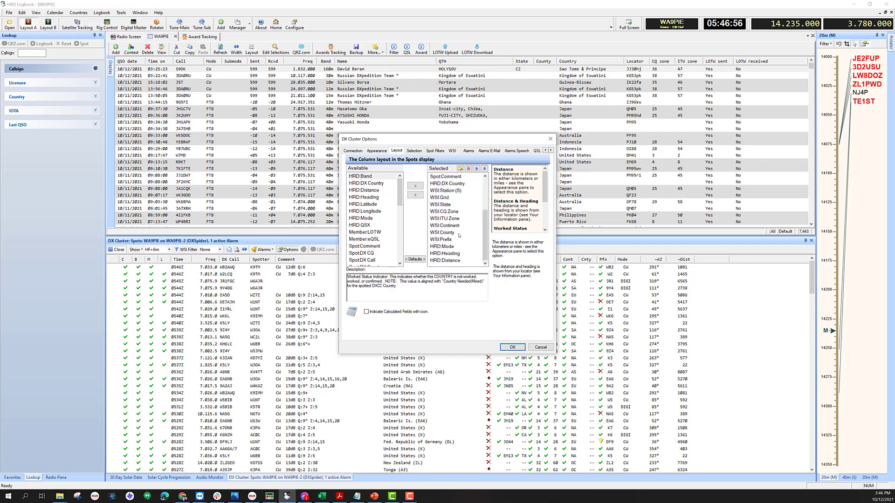
pyautogui.scroll(3, 460, 236)
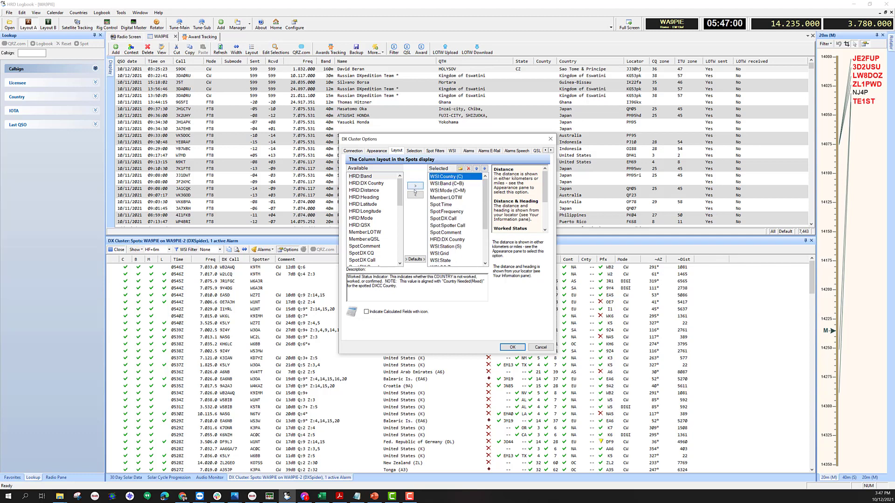
# - Read the descriptions of Spot:Spotter QRA, Spot:Frequency, Spot:Spotter Country and WSI:Grid, and close the options without saving
pyautogui.moveTo(400, 201); pyautogui.dragTo(401, 237)
pyautogui.click(374, 205)
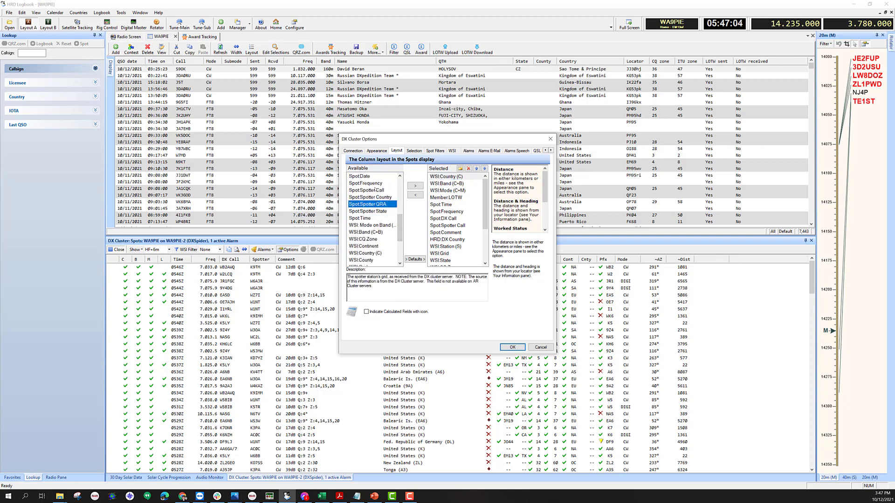
pyautogui.click(373, 183)
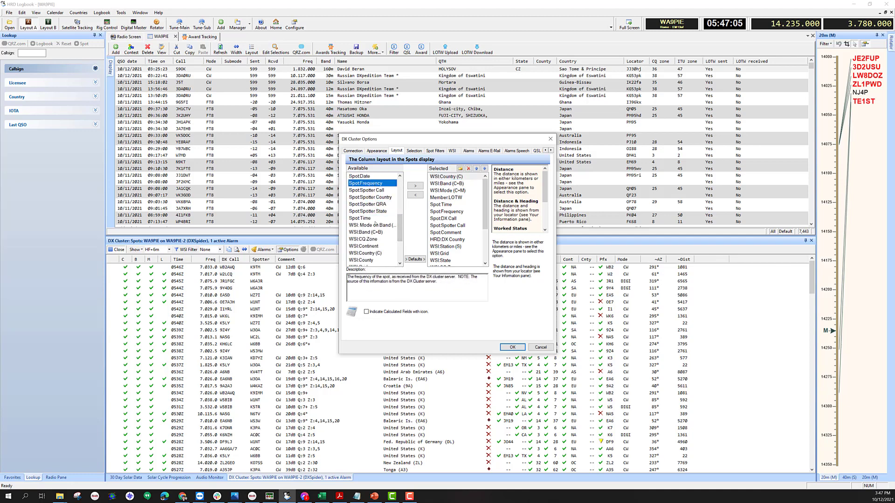
pyautogui.click(378, 197)
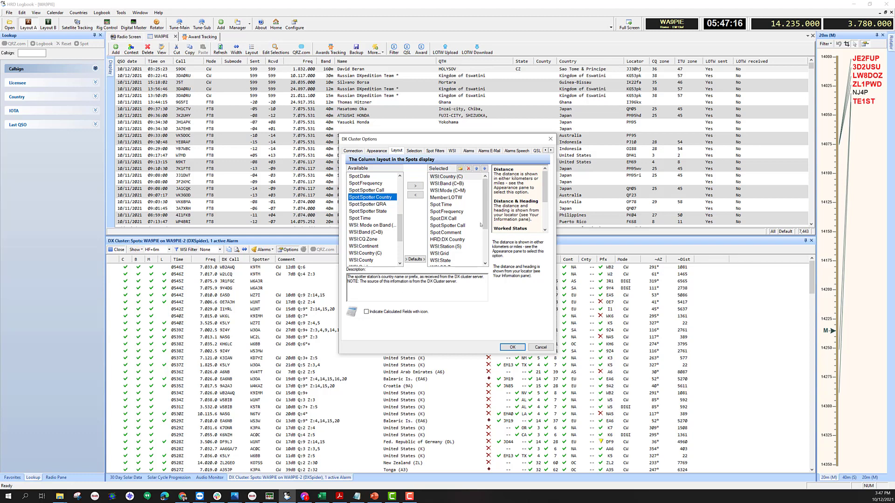
pyautogui.moveTo(486, 227); pyautogui.dragTo(486, 261)
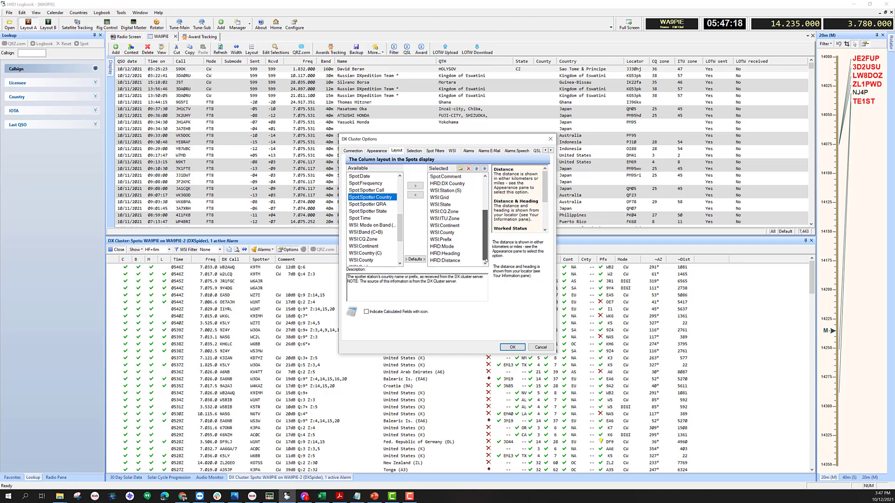
pyautogui.click(447, 197)
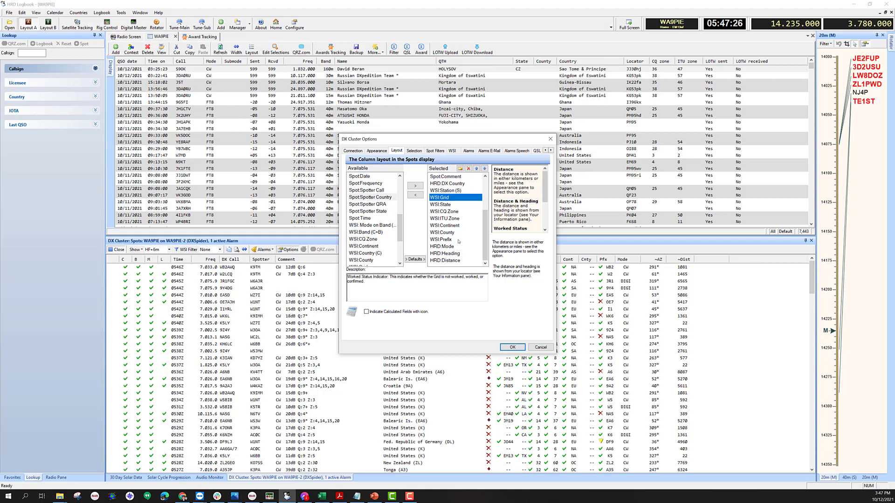
pyautogui.click(534, 349)
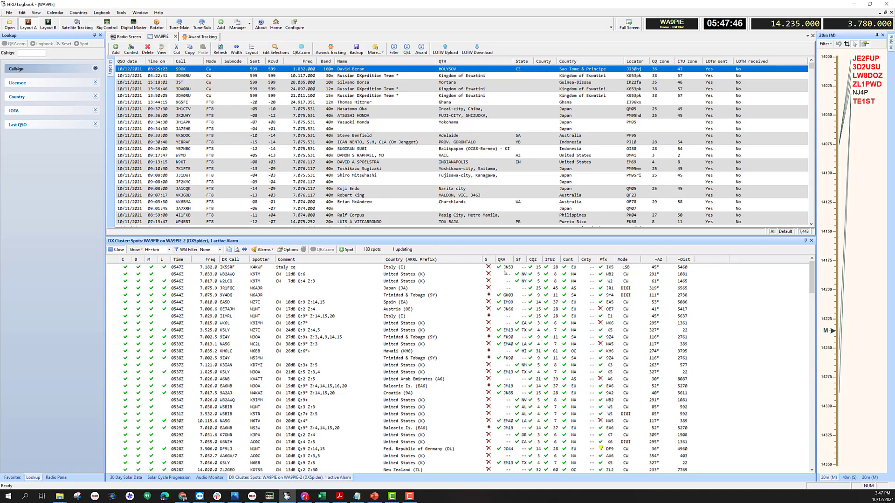
# - Look up the spots on 7.182.0, 7.033.0 and 10.139.6 and examine the grid and state columns throughout the spots list
pyautogui.click(532, 269)
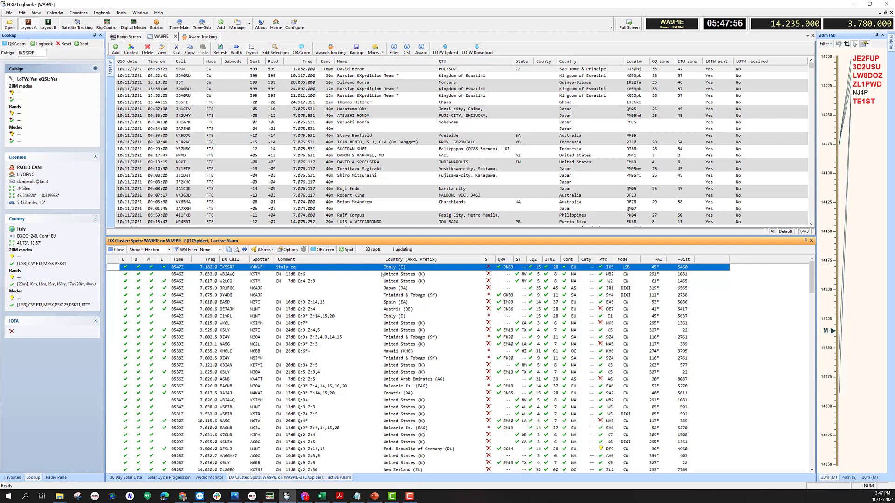
pyautogui.click(402, 276)
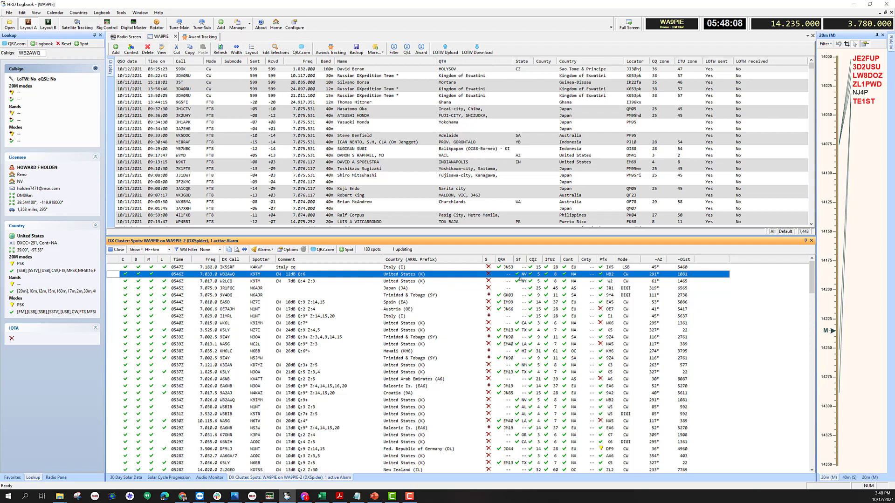
pyautogui.scroll(-4, 512, 313)
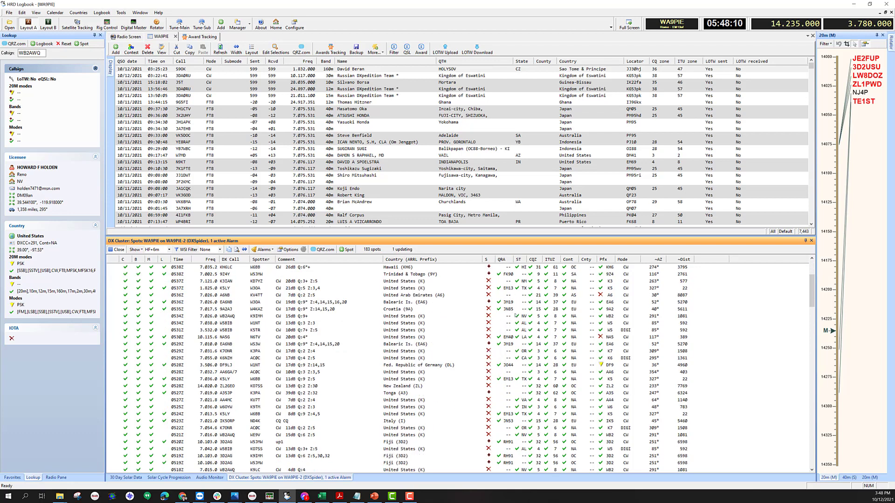
pyautogui.scroll(-10, 516, 316)
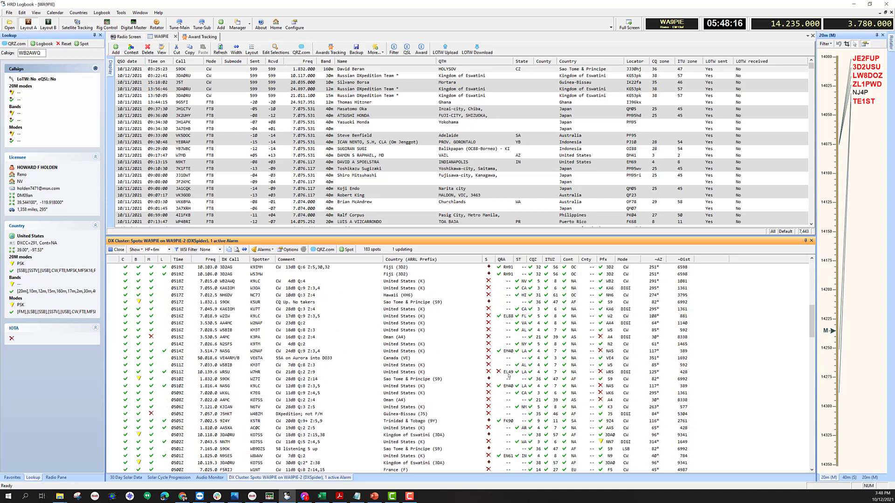
pyautogui.click(508, 372)
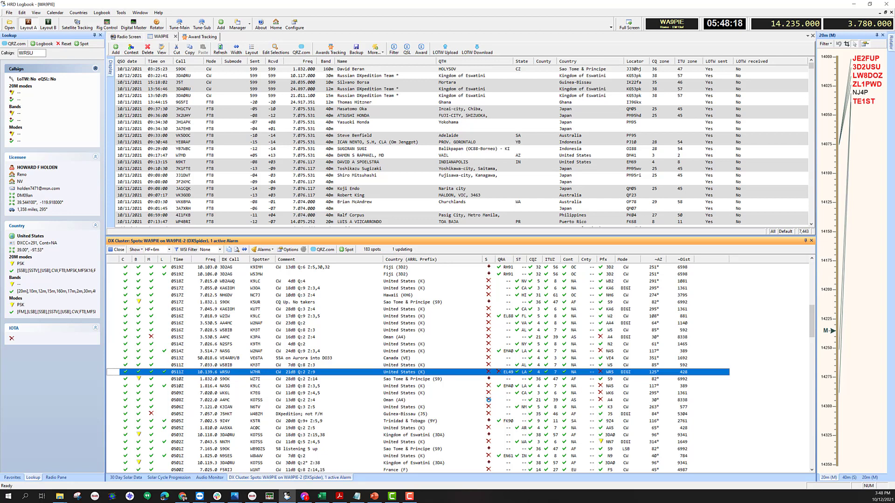
pyautogui.scroll(-3, 507, 381)
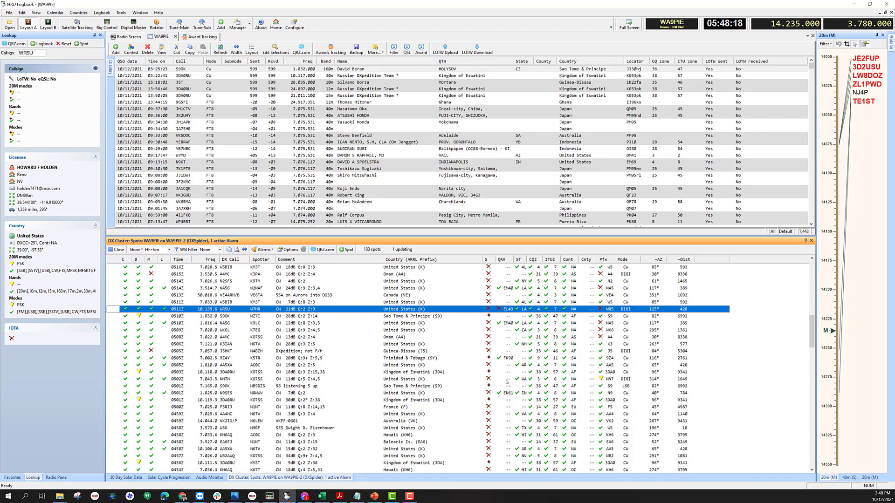
pyautogui.scroll(-7, 507, 381)
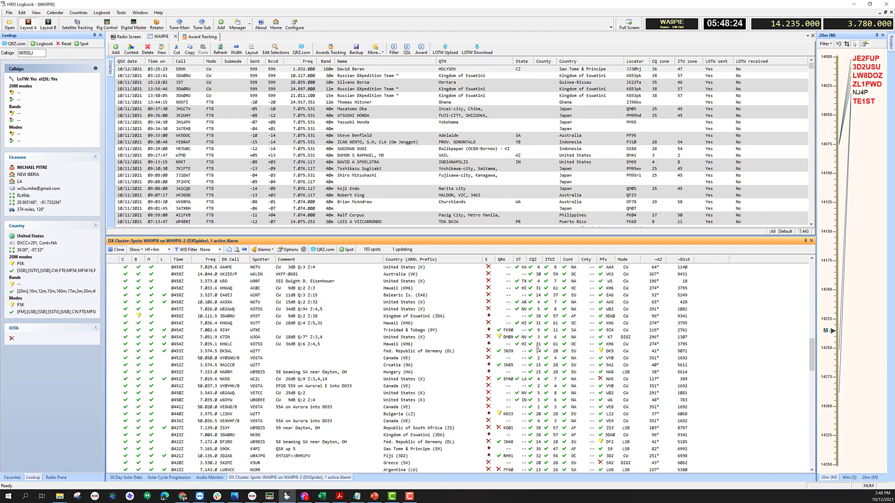
pyautogui.scroll(7, 544, 345)
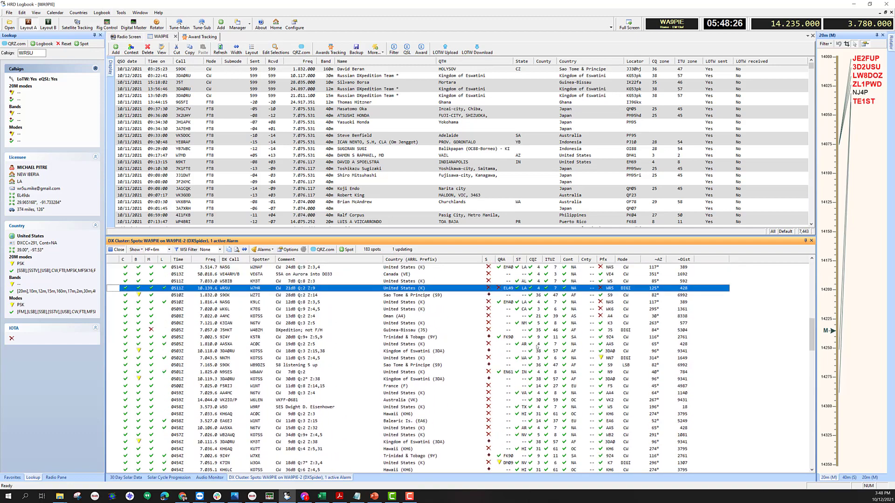
pyautogui.scroll(7, 534, 345)
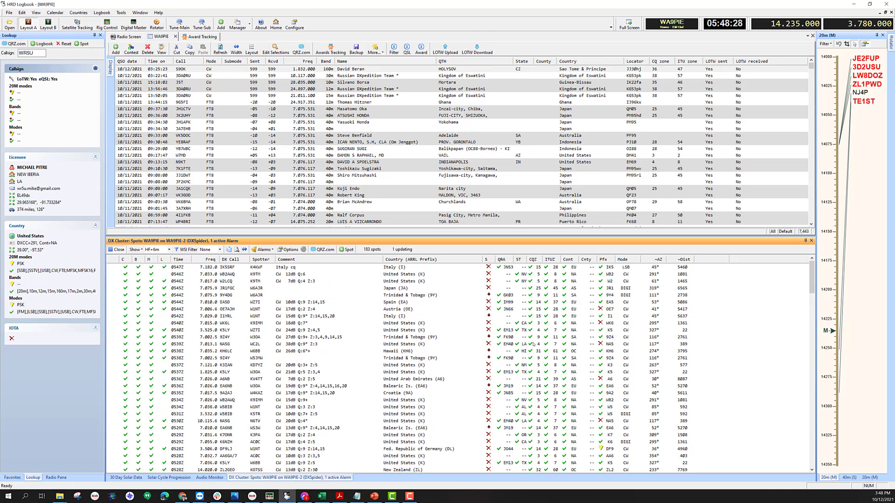
# - Show the DX cluster console, open its output in Notepad and move the Notepad window over the logbook
pyautogui.click(134, 249)
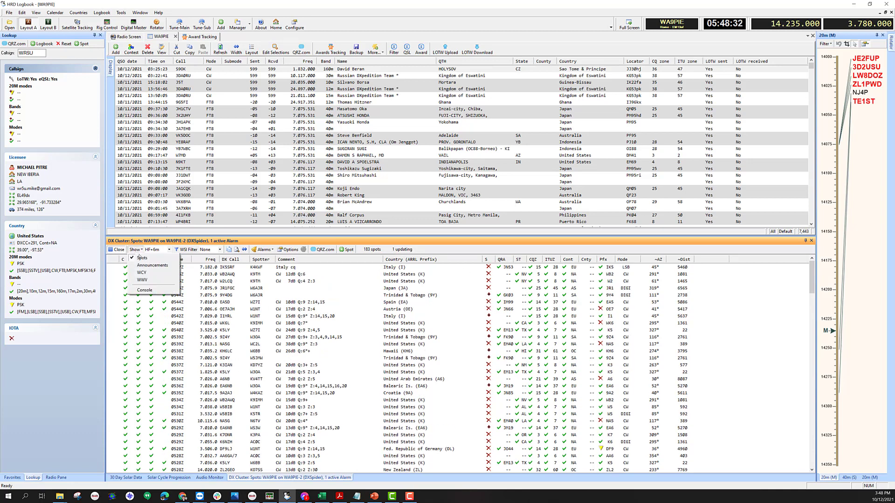
pyautogui.click(151, 292)
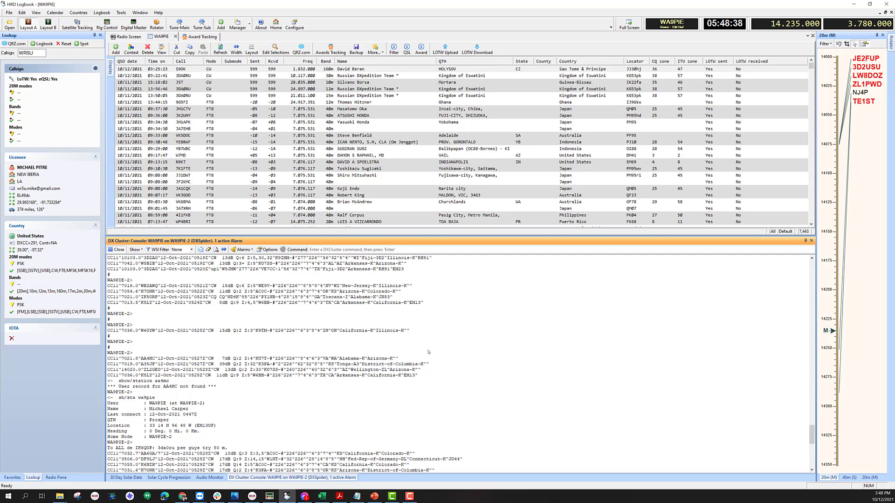
pyautogui.scroll(-11, 469, 346)
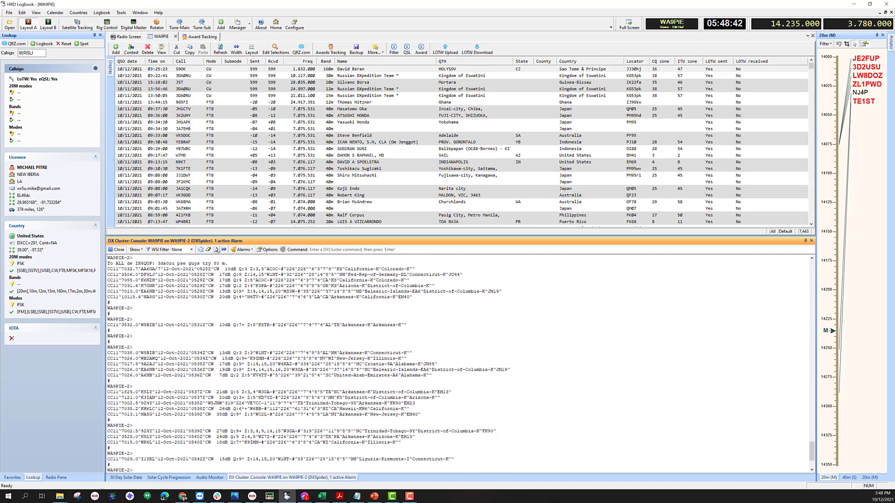
pyautogui.click(217, 250)
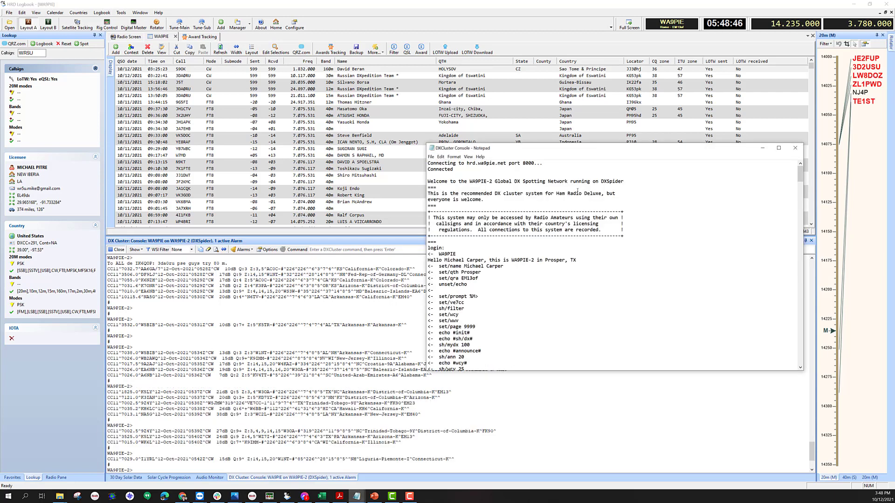
pyautogui.moveTo(590, 155); pyautogui.dragTo(298, 80)
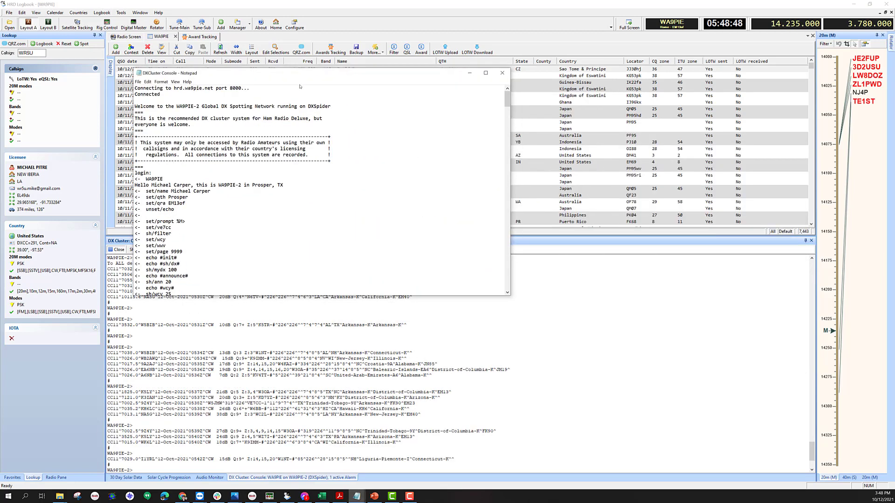
# - Examine the raw CC11 spot lines from the end of the console output back through the earlier entries in Notepad
pyautogui.hotkey('ctrl', 'End')
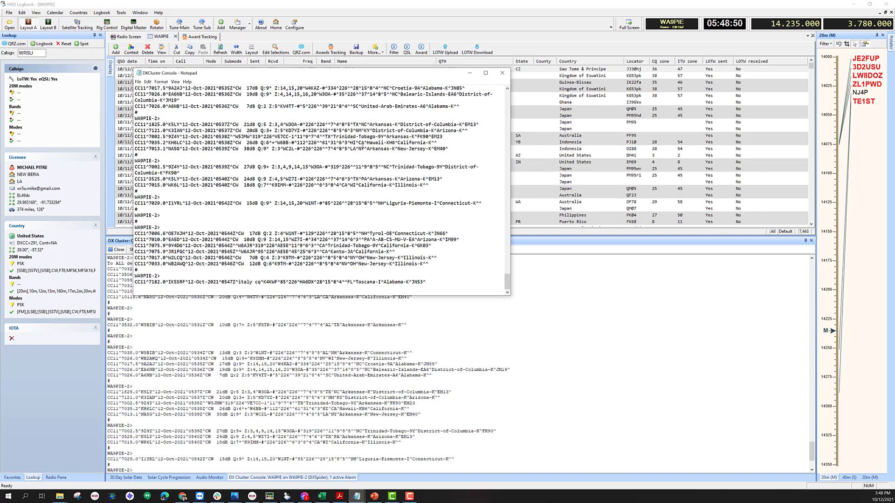
pyautogui.scroll(15, 363, 147)
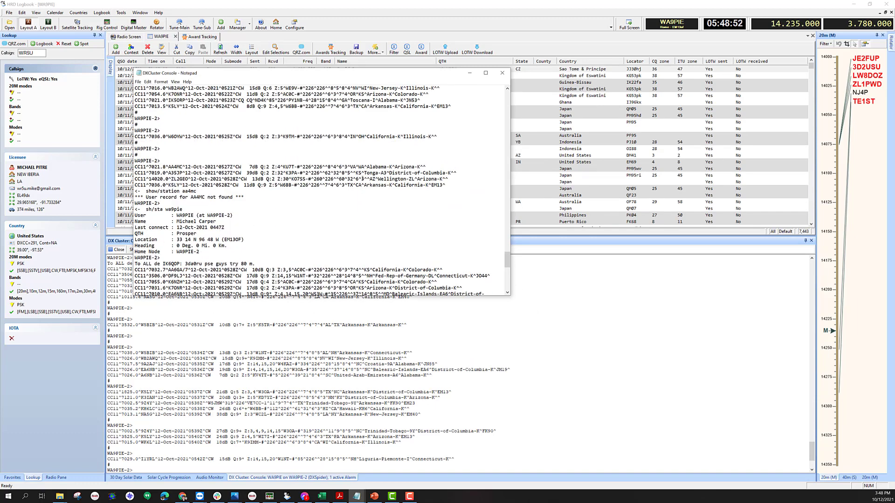
pyautogui.scroll(6, 360, 183)
pyautogui.scroll(2, 360, 181)
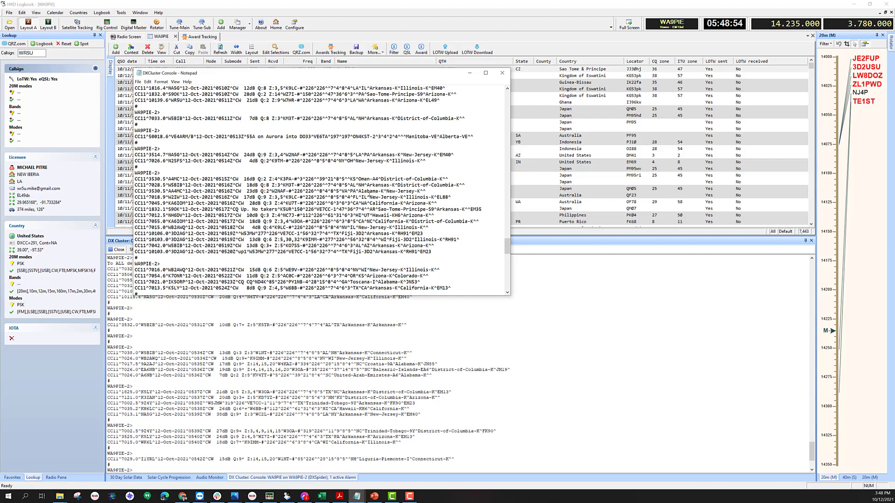
pyautogui.scroll(4, 444, 208)
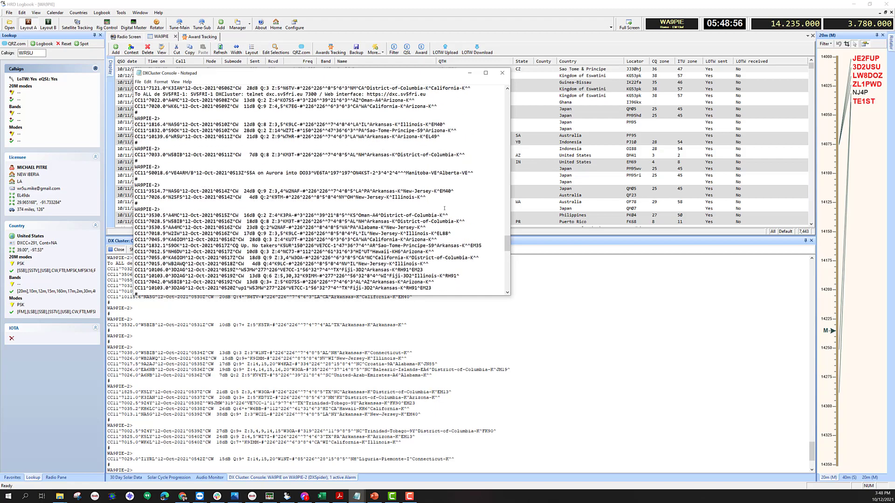
# - Copy the whole block of CC11 spot lines between the #announce# and #wcy# sections of the Notepad output
pyautogui.moveTo(500, 244)
pyautogui.mouseDown()
pyautogui.moveTo(499, 197)
pyautogui.moveTo(506, 244)
pyautogui.mouseUp()
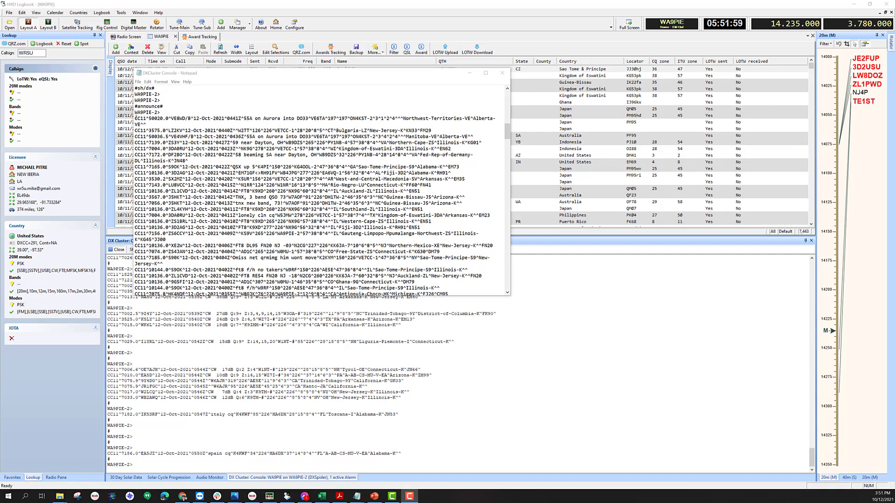
pyautogui.moveTo(135, 119); pyautogui.dragTo(188, 161)
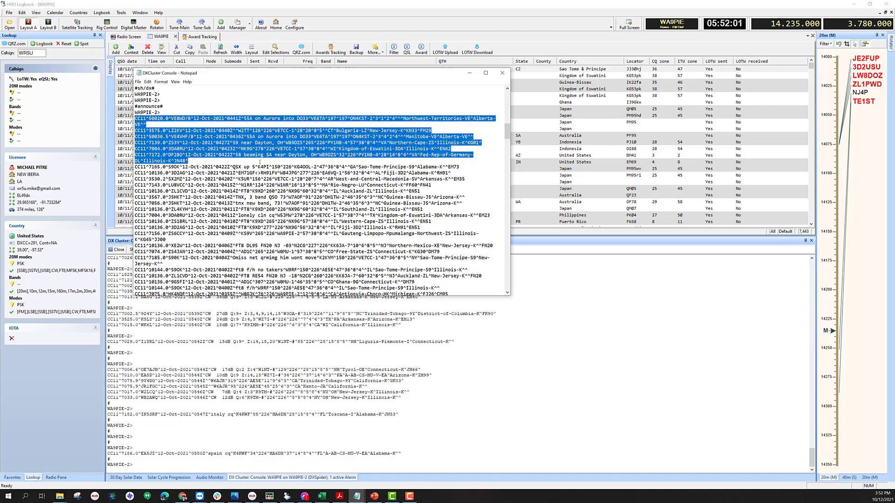
pyautogui.scroll(-2, 187, 161)
pyautogui.scroll(-15, 322, 190)
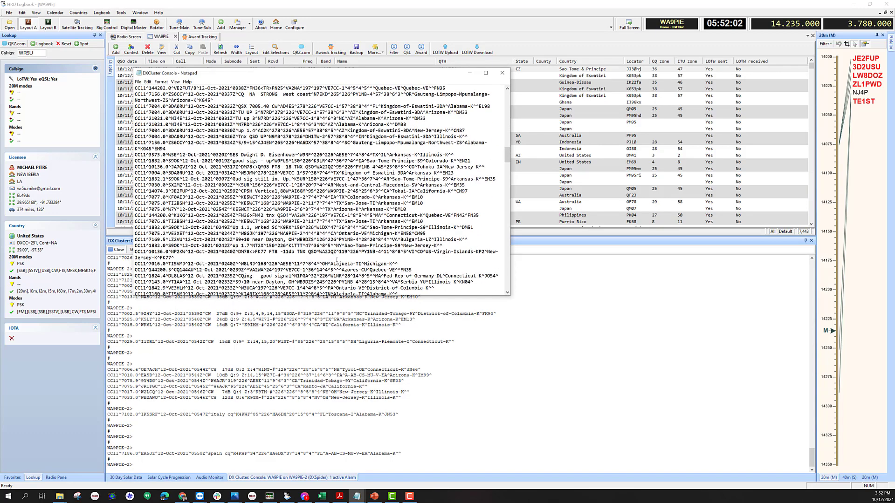
pyautogui.scroll(-6, 335, 256)
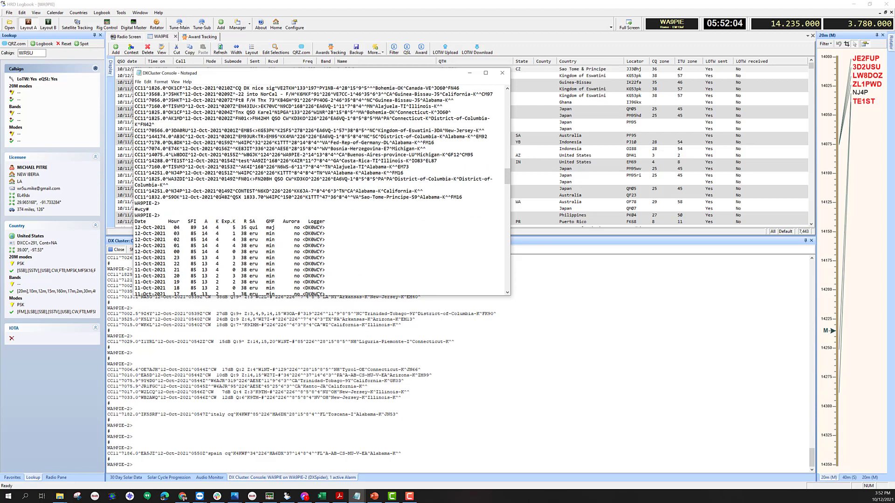
pyautogui.keyDown('shift'); pyautogui.click(470, 197); pyautogui.keyUp('shift')
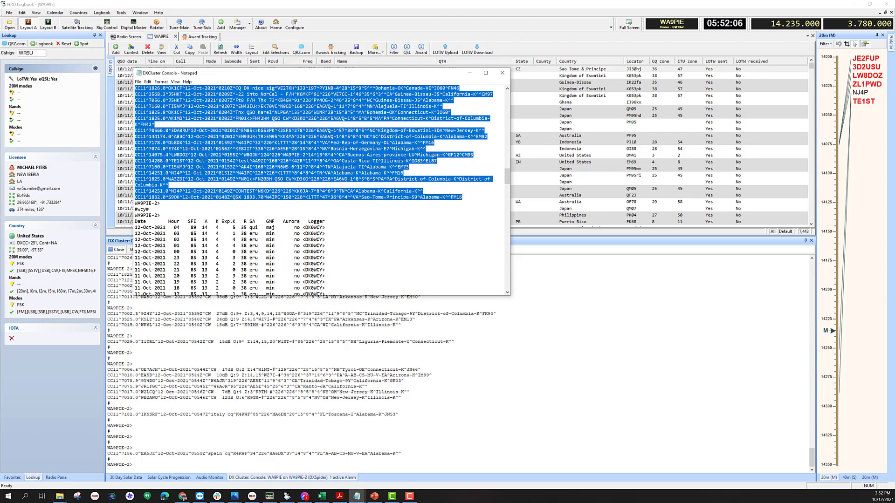
pyautogui.rightClick(355, 146)
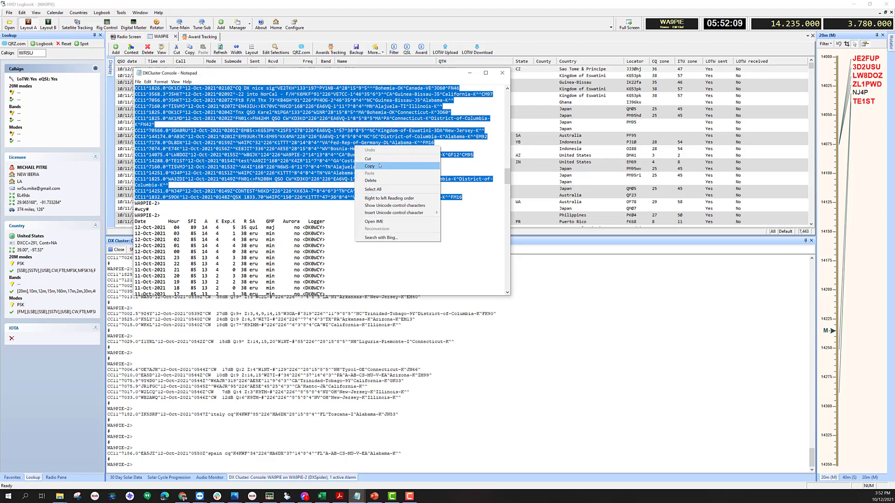
pyautogui.click(370, 166)
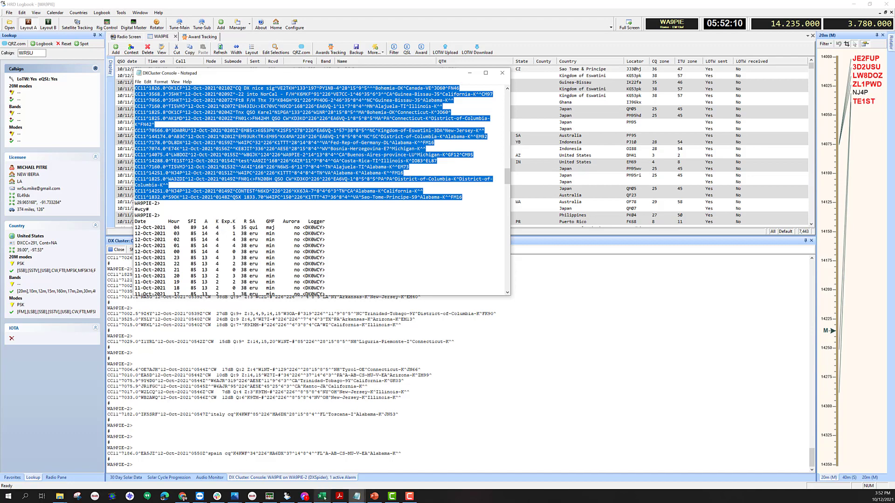
# - Switch to the DX Cluster Location Data Example workbook in Excel and paste the copied spot lines into Sheet3 from cell A1
pyautogui.click(322, 496)
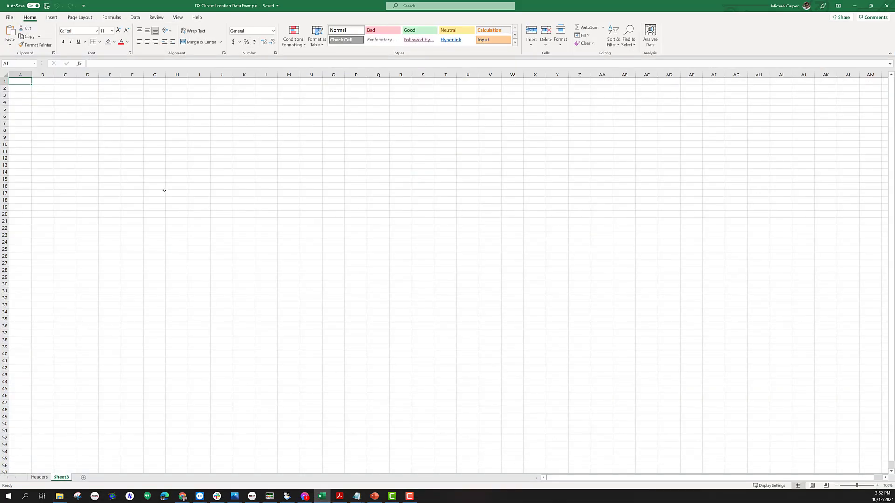
pyautogui.hotkey('ctrl', 'v')
pyautogui.click(156, 206)
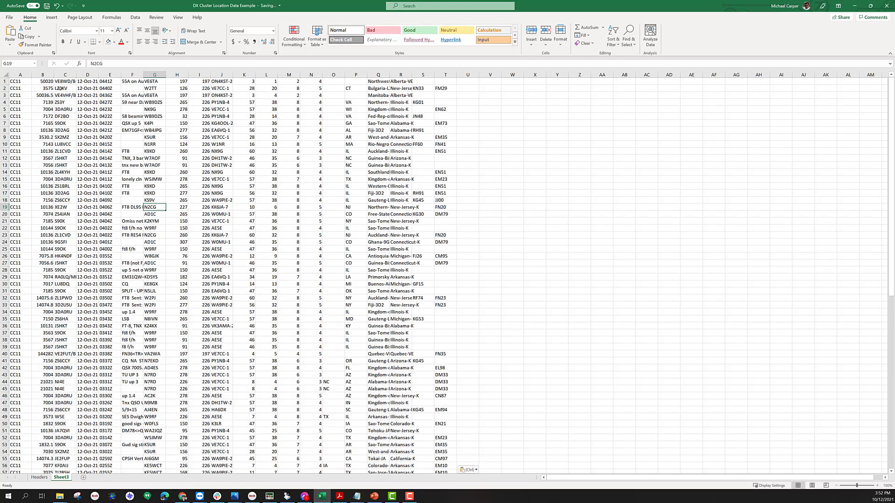
# - Insert a blank row above the Sheet3 spot data and fill it with the header row copied from the Headers sheet
pyautogui.click(7, 81)
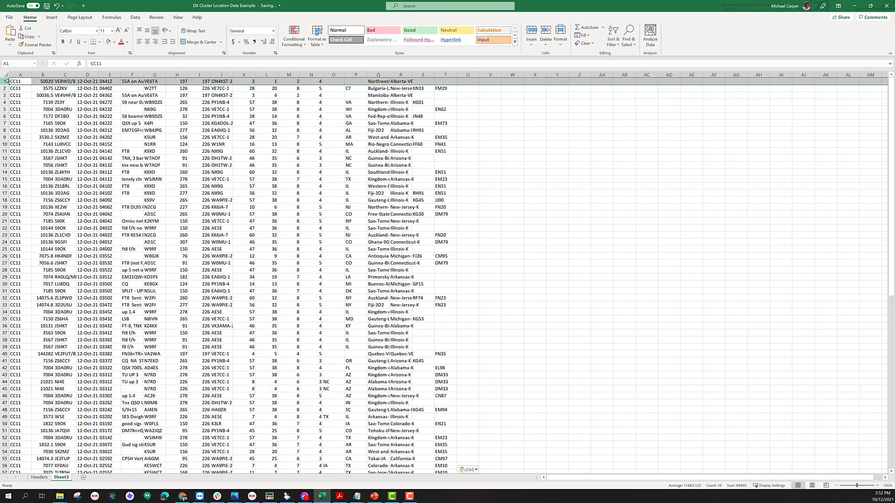
pyautogui.rightClick(16, 81)
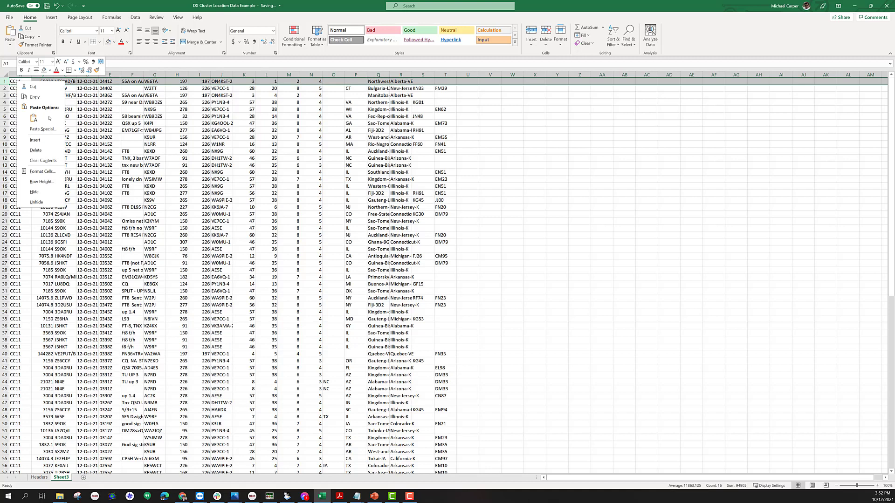
pyautogui.click(51, 142)
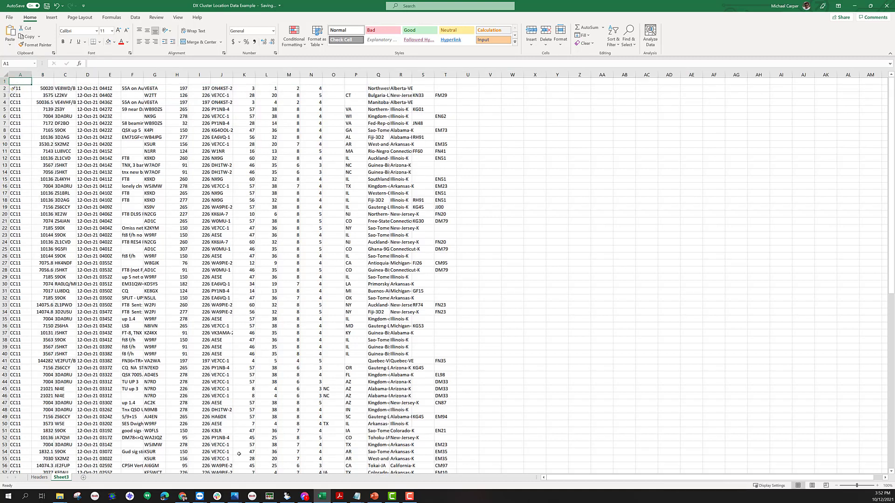
pyautogui.click(39, 477)
pyautogui.click(5, 81)
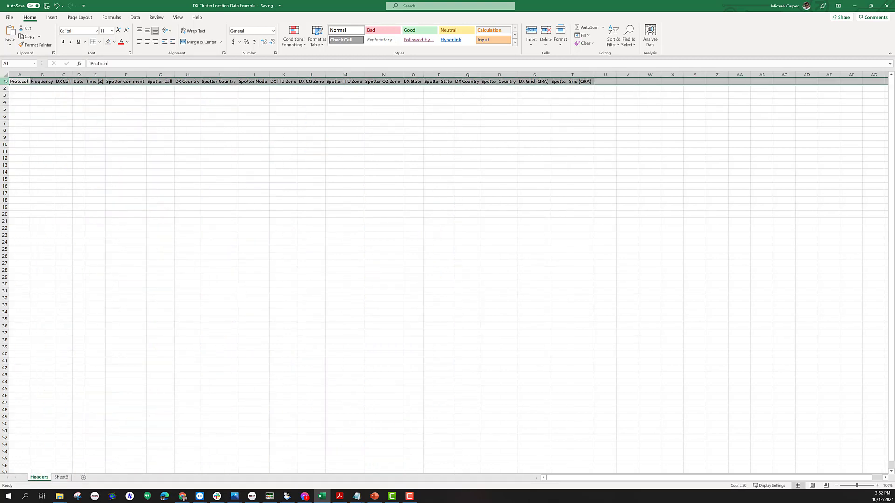
pyautogui.hotkey('ctrl', 'c')
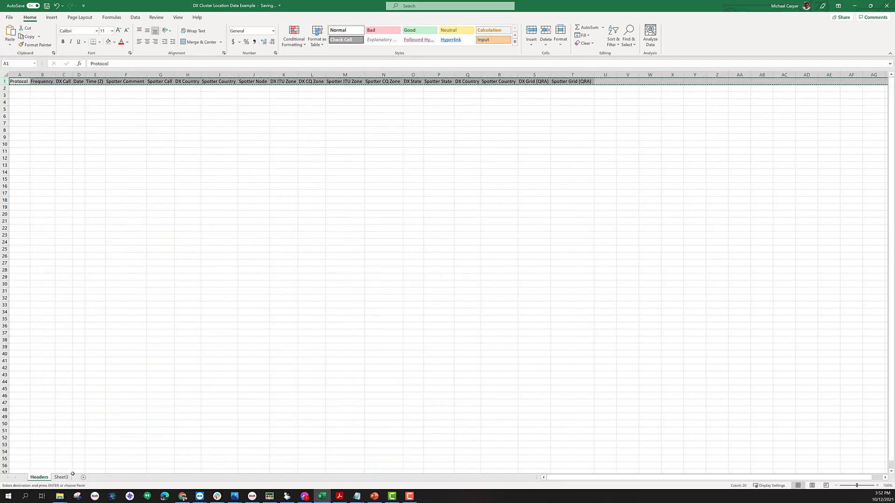
pyautogui.click(61, 477)
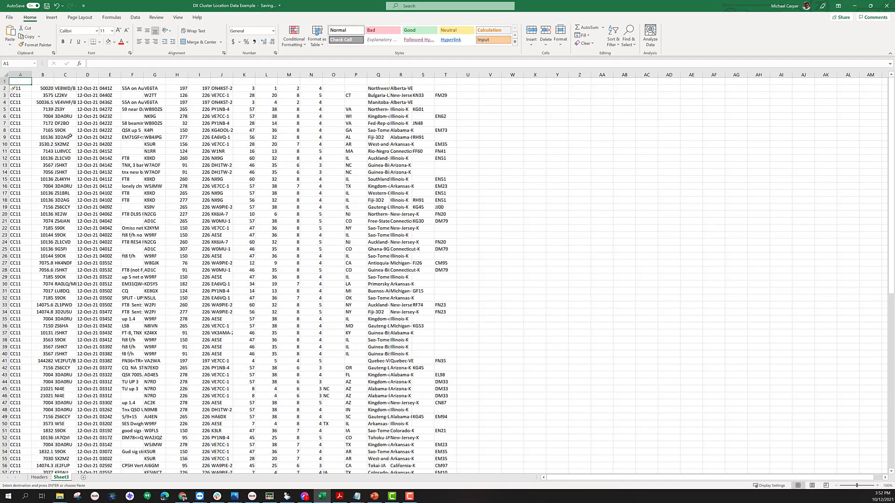
pyautogui.click(5, 82)
pyautogui.hotkey('ctrl', 'v')
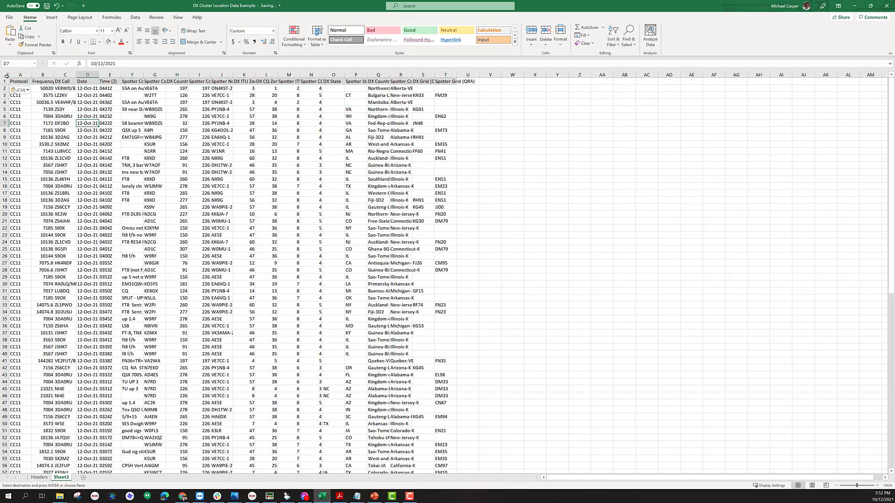
# - Autofit the width of all columns in Sheet3 to their contents
pyautogui.click(7, 75)
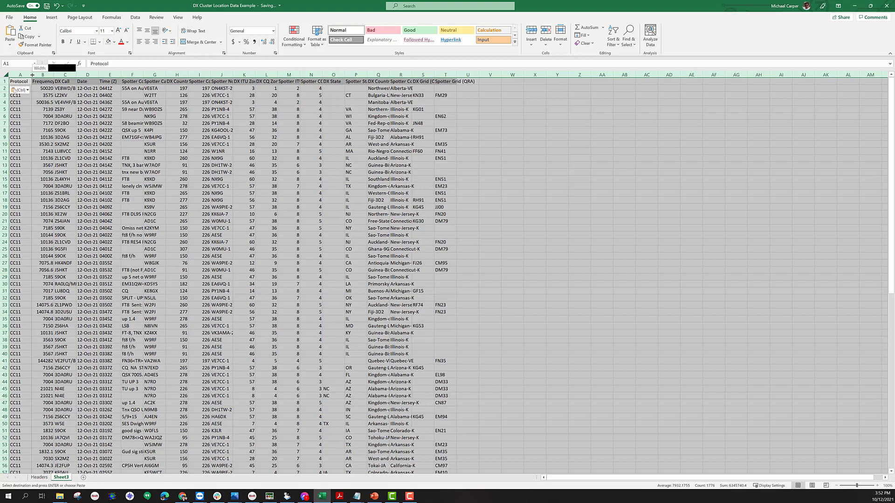
pyautogui.doubleClick(30, 75)
pyautogui.click(147, 171)
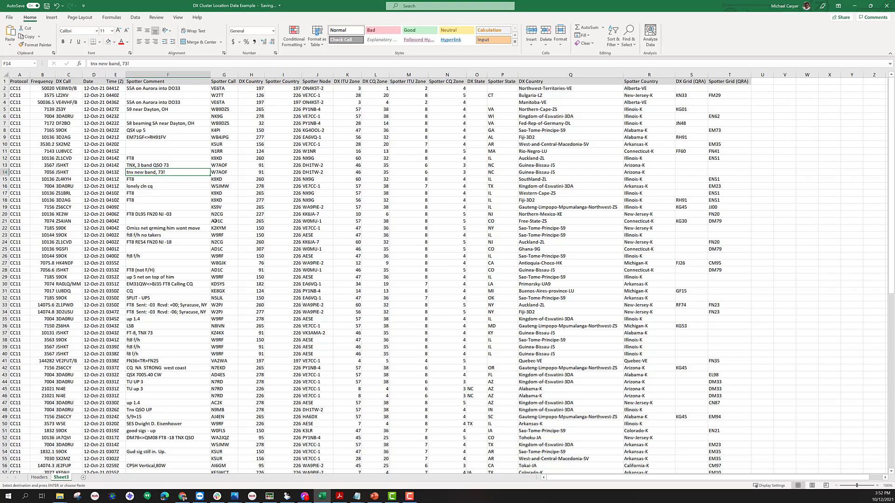
# - Review the Protocol, Frequency, DX Call, Date, Time (Z), Spotter Comment and Spotter Call columns one after another
pyautogui.click(18, 75)
pyautogui.click(21, 117)
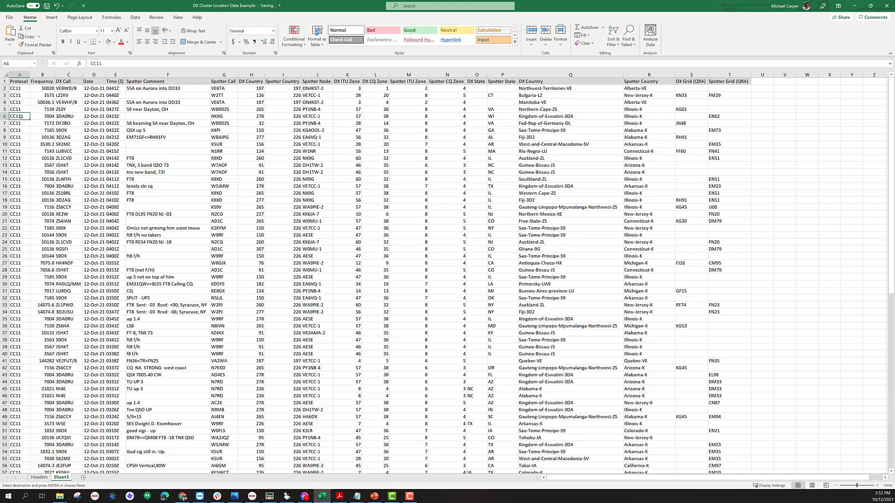
pyautogui.click(42, 75)
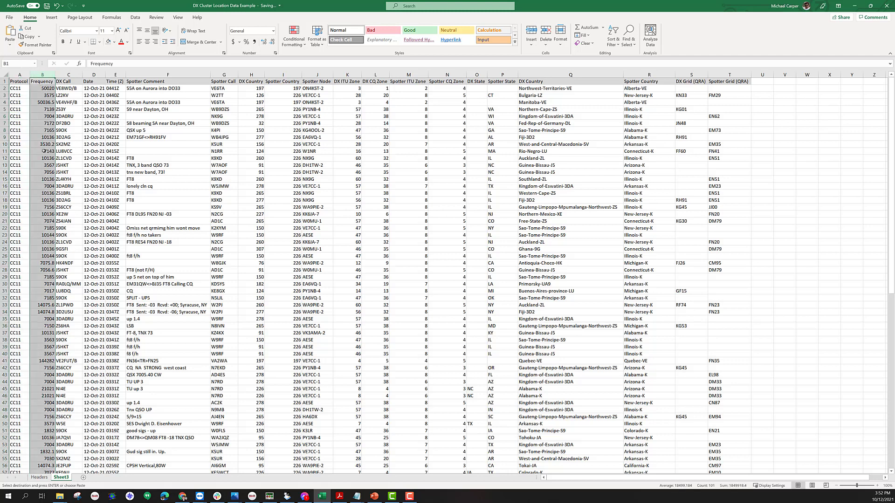
pyautogui.click(70, 75)
pyautogui.click(94, 74)
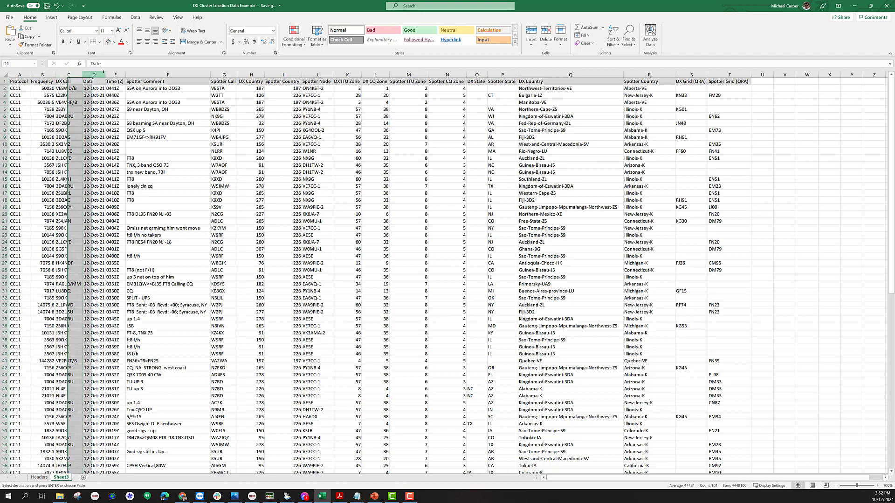
pyautogui.click(115, 75)
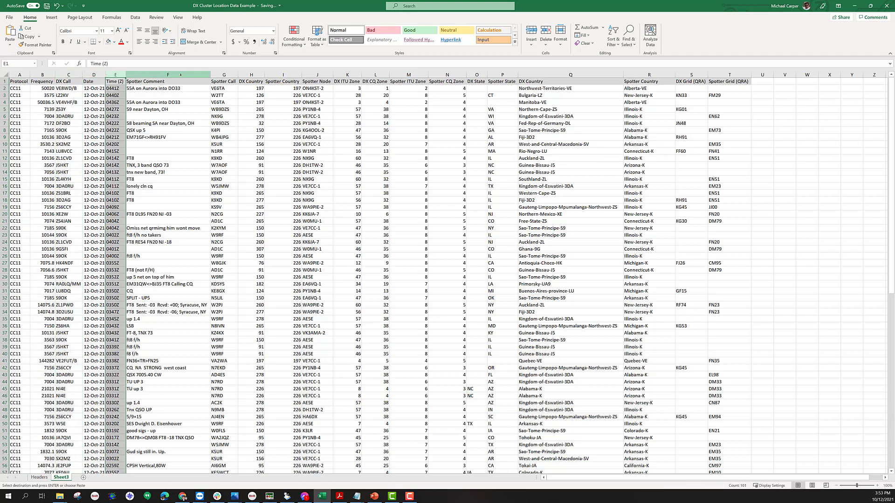
pyautogui.click(168, 75)
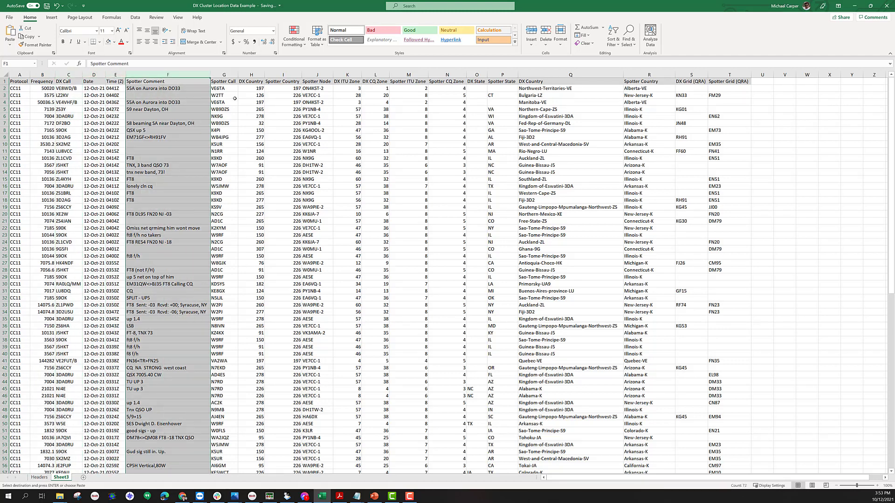
pyautogui.click(235, 75)
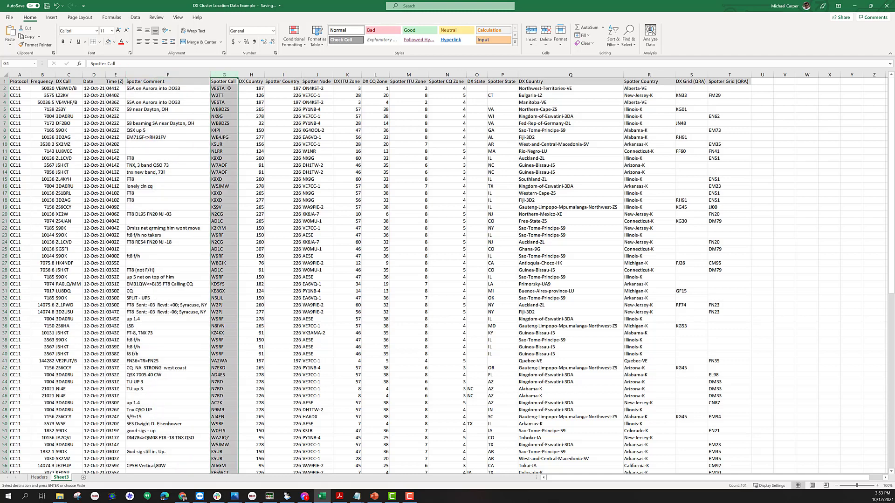
# - Review the numeric DX Country and Spotter Country columns, the Spotter Node column, and the DX ITU Zone and DX CQ Zone columns
pyautogui.moveTo(248, 76); pyautogui.dragTo(271, 86)
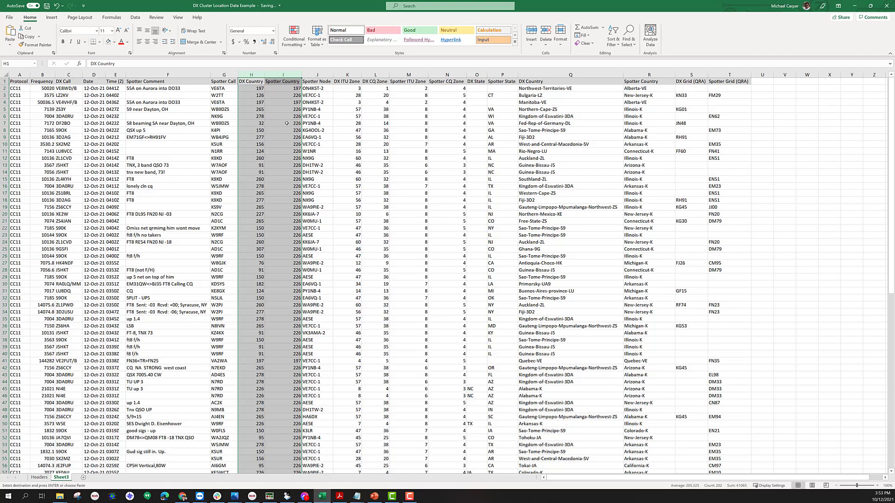
pyautogui.click(314, 73)
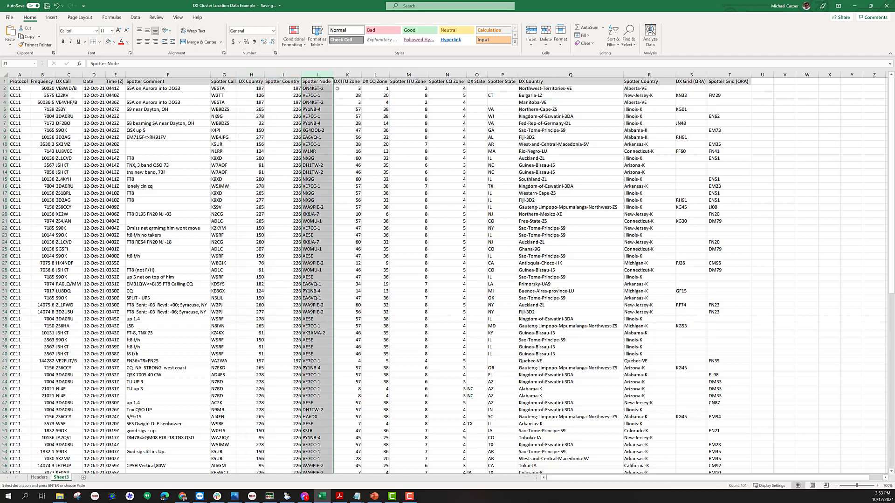
pyautogui.moveTo(347, 75); pyautogui.dragTo(375, 74)
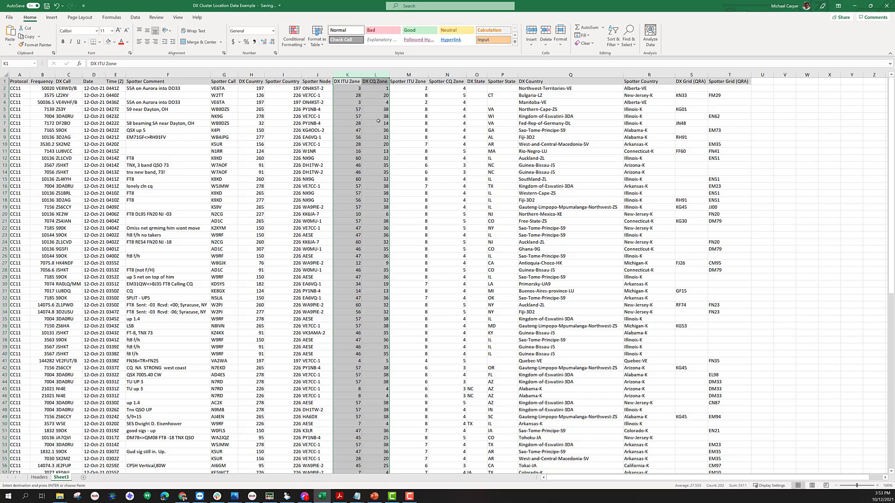
pyautogui.click(378, 123)
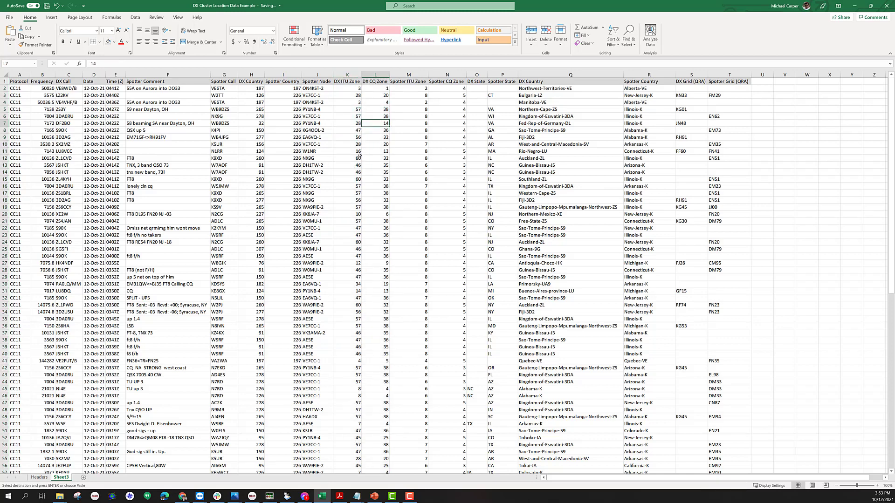
pyautogui.scroll(-12, 359, 159)
pyautogui.scroll(12, 358, 161)
# - Review the DX State, Spotter State, text DX Country and Spotter Country columns, and both grid (QRA) columns in turn
pyautogui.click(477, 75)
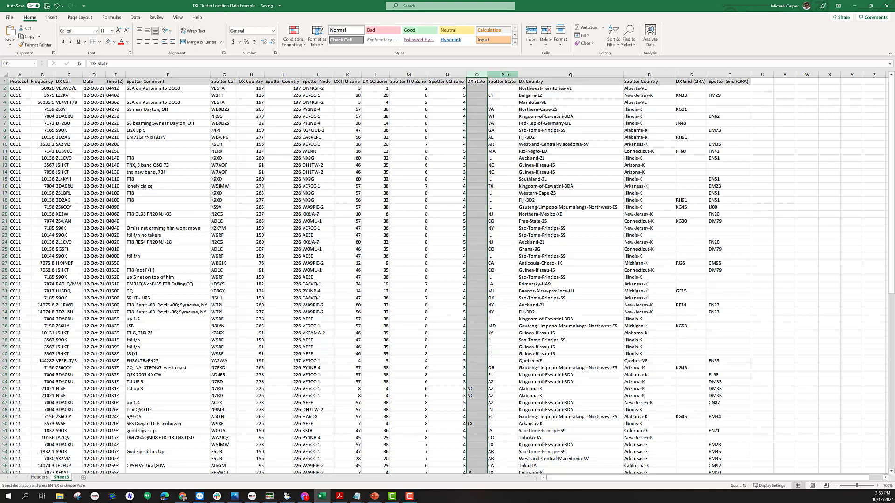
pyautogui.click(504, 75)
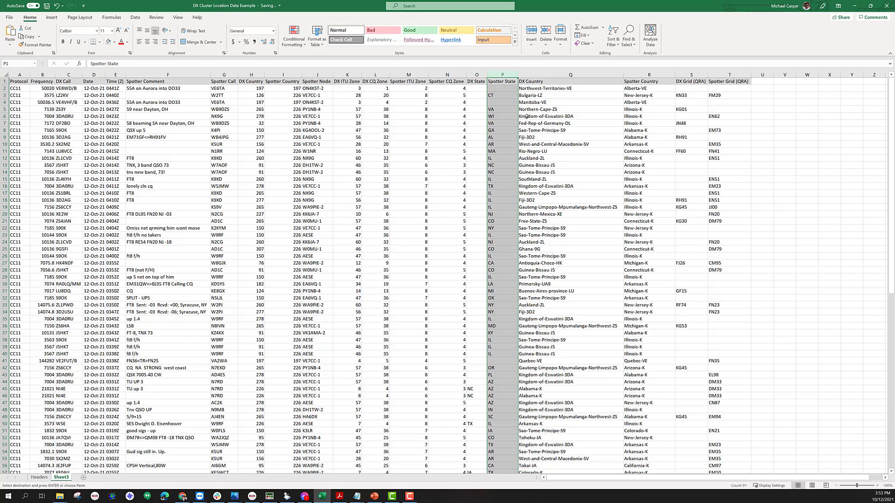
pyautogui.click(557, 75)
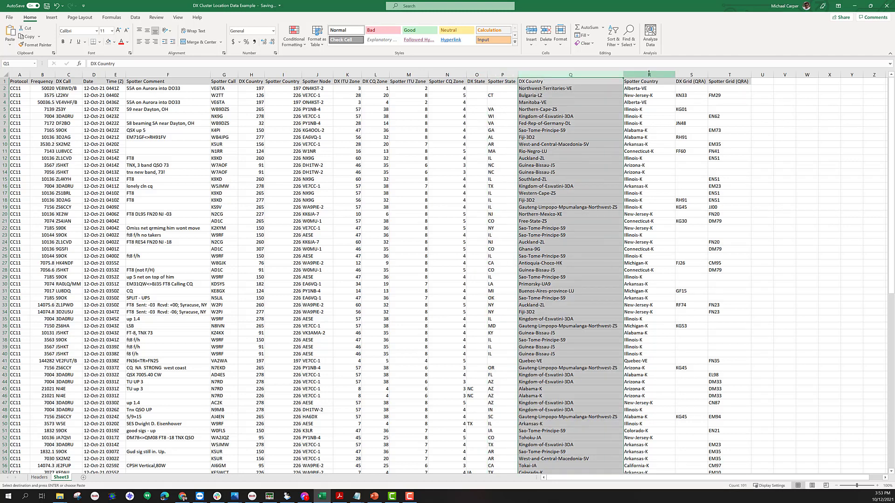
pyautogui.click(648, 75)
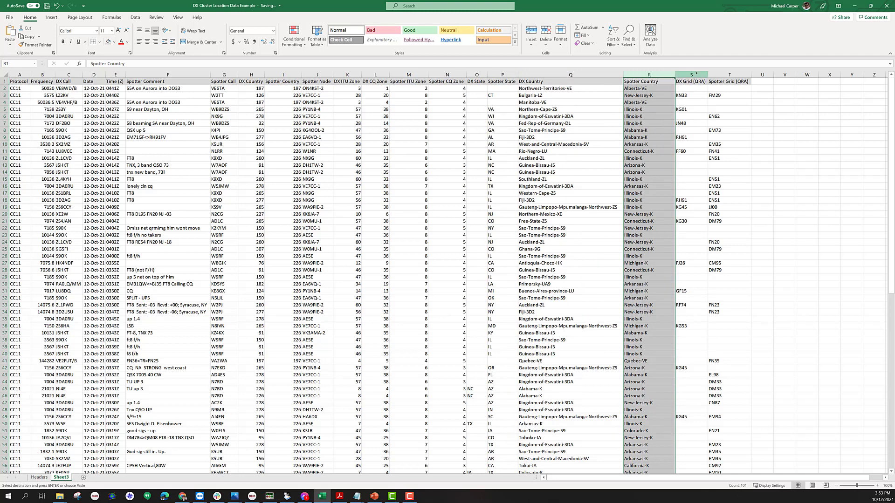
pyautogui.moveTo(695, 76); pyautogui.dragTo(729, 76)
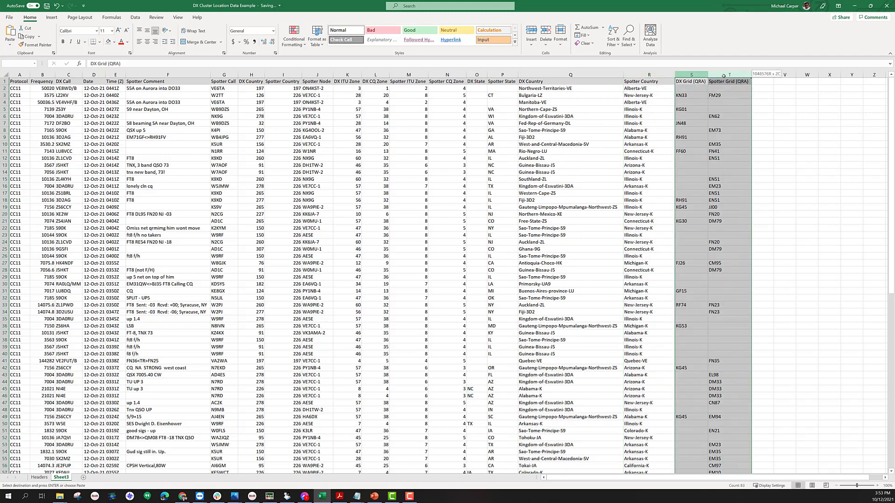
# - Examine the DX Grid and Spotter Grid cells in rows 2, 4, 6 and 13 for missing grid values
pyautogui.click(698, 88)
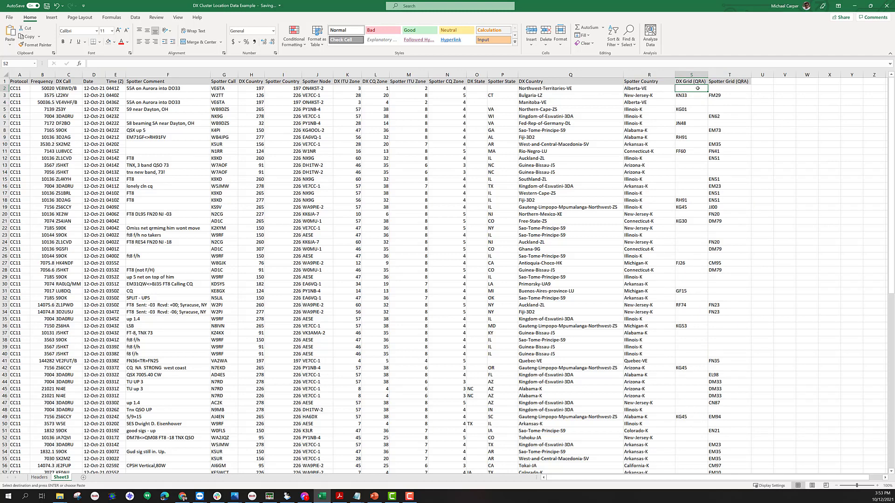
pyautogui.moveTo(707, 87); pyautogui.dragTo(730, 88)
pyautogui.moveTo(693, 102); pyautogui.dragTo(717, 102)
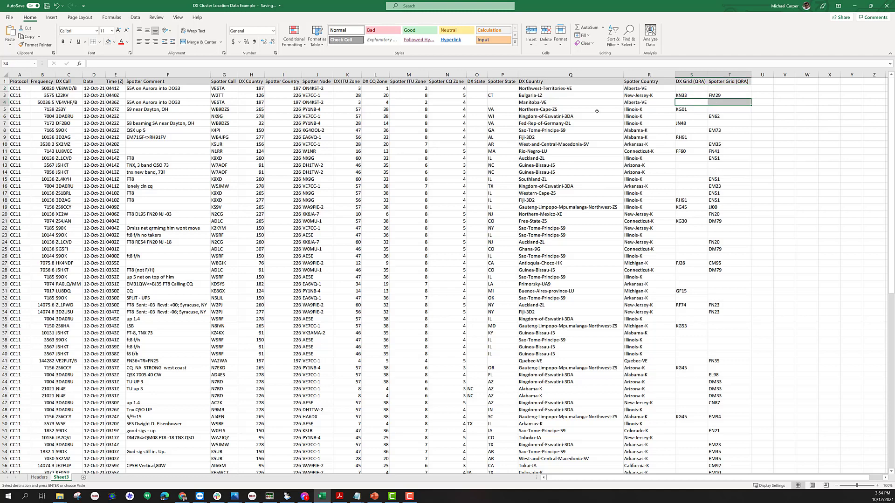
pyautogui.click(683, 117)
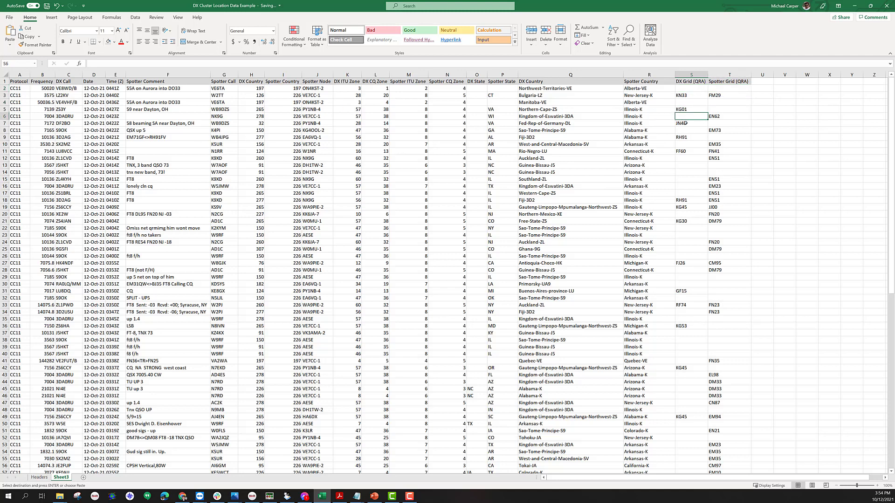
pyautogui.click(686, 165)
pyautogui.click(67, 164)
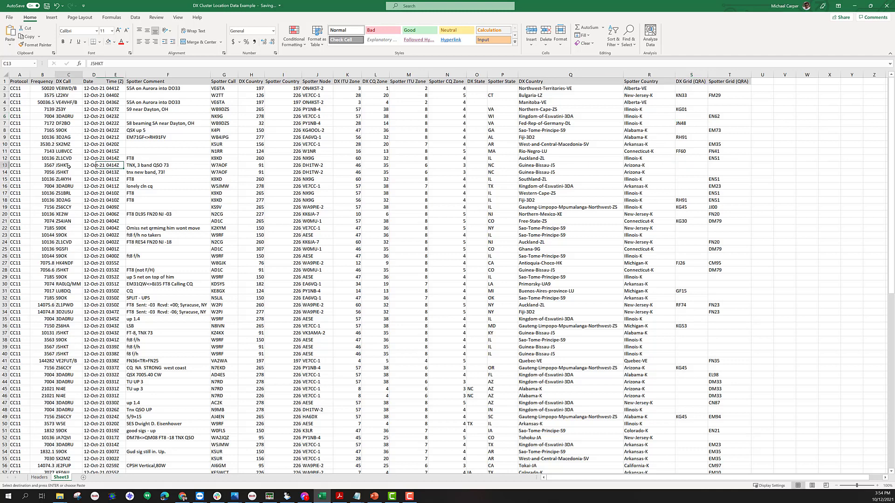
pyautogui.click(5, 165)
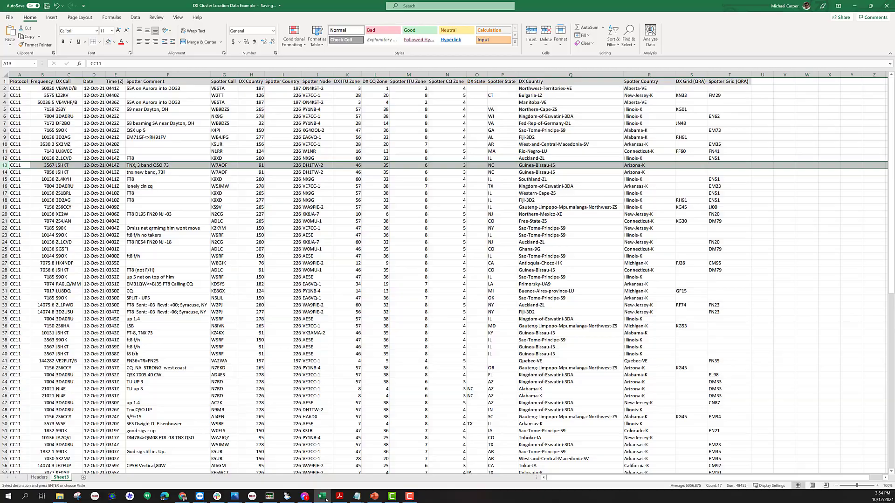
pyautogui.click(286, 496)
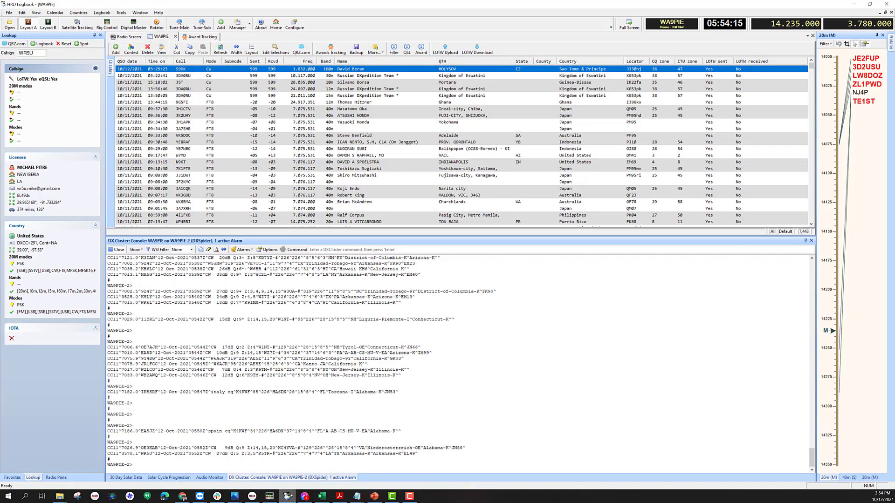
pyautogui.click(431, 250)
pyautogui.write('shw')
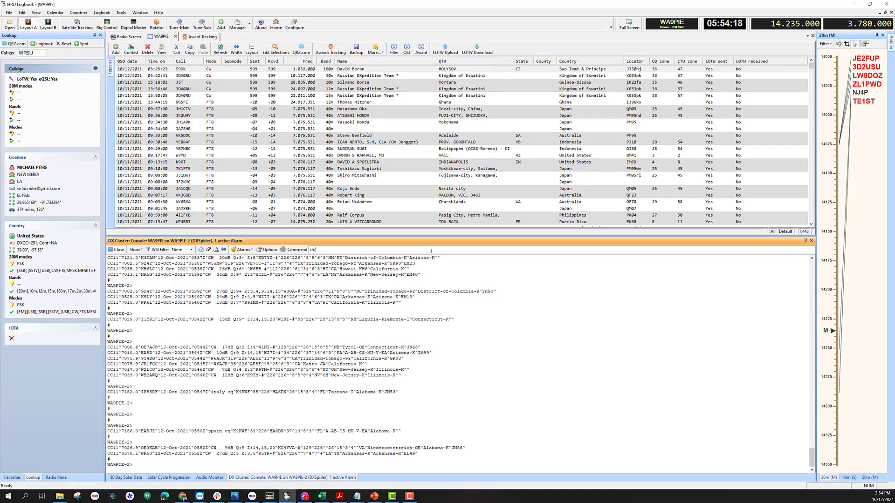
pyautogui.write('o')
pyautogui.press('BackSpace')
pyautogui.press('BackSpace')
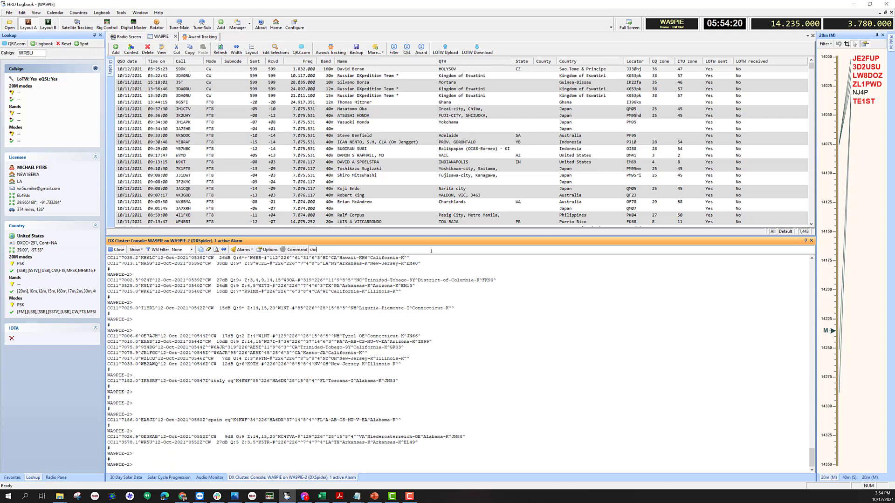
pyautogui.write('ow/station j5hkt')
pyautogui.press('Return')
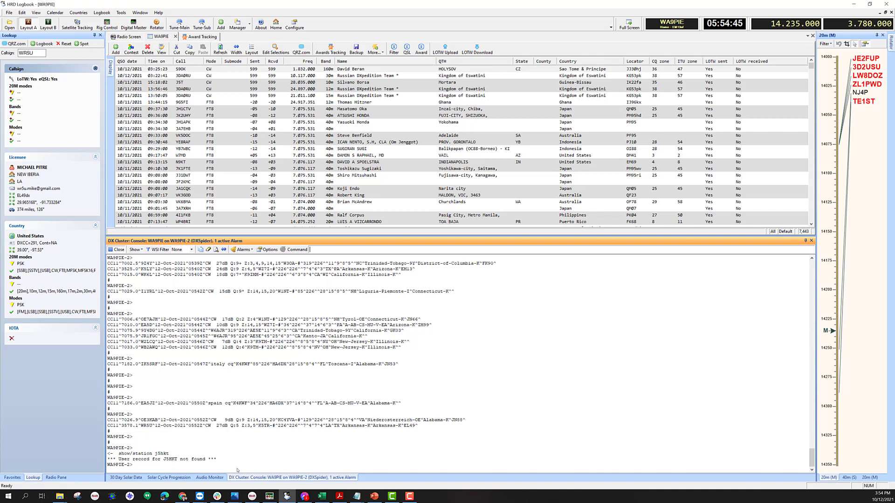
# - Select the 3D2AG spot in row 18 in Excel and query its record with show/station 3d2ag in the HRD Logbook cluster console
pyautogui.click(322, 496)
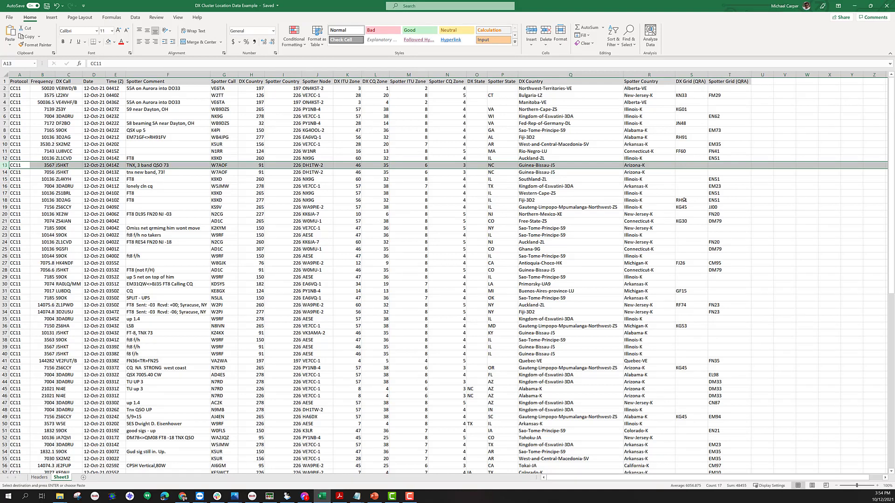
pyautogui.click(648, 201)
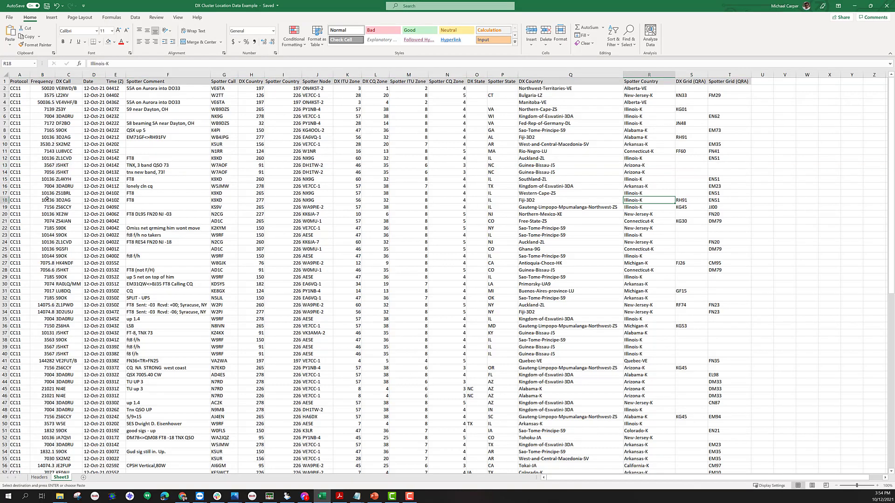
pyautogui.click(5, 200)
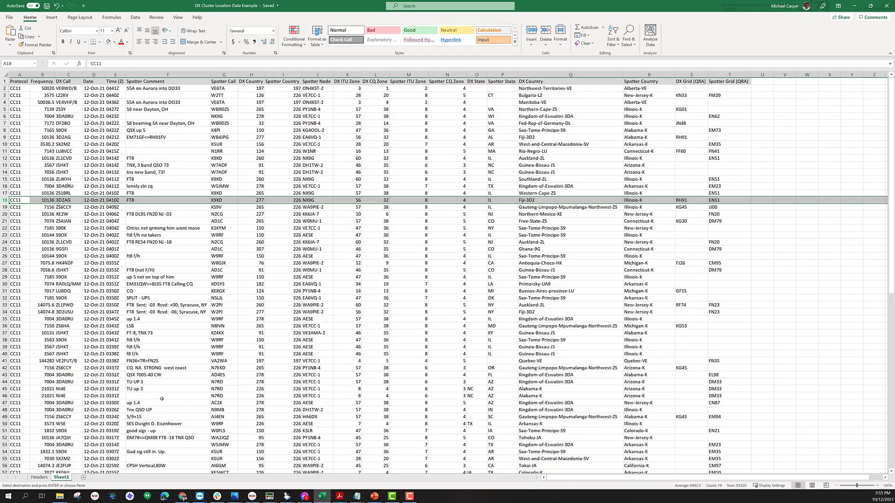
pyautogui.hotkey('alt', 'Tab')
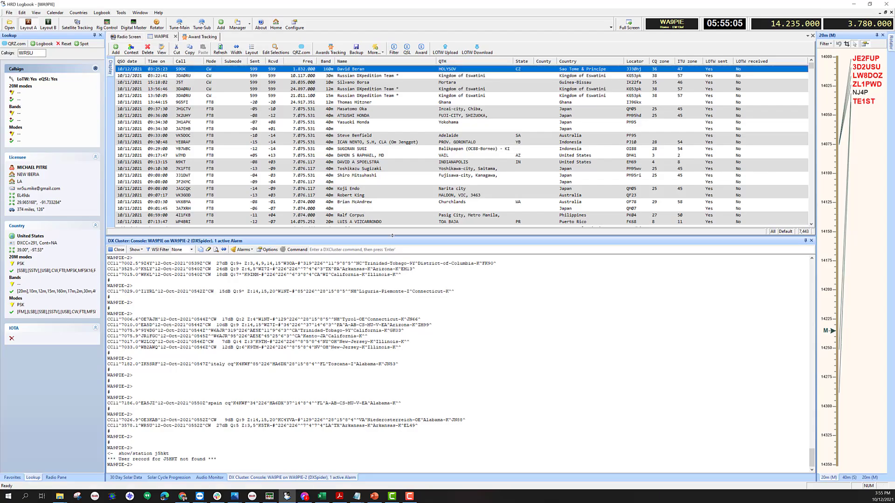
pyautogui.click(392, 250)
pyautogui.write('sh')
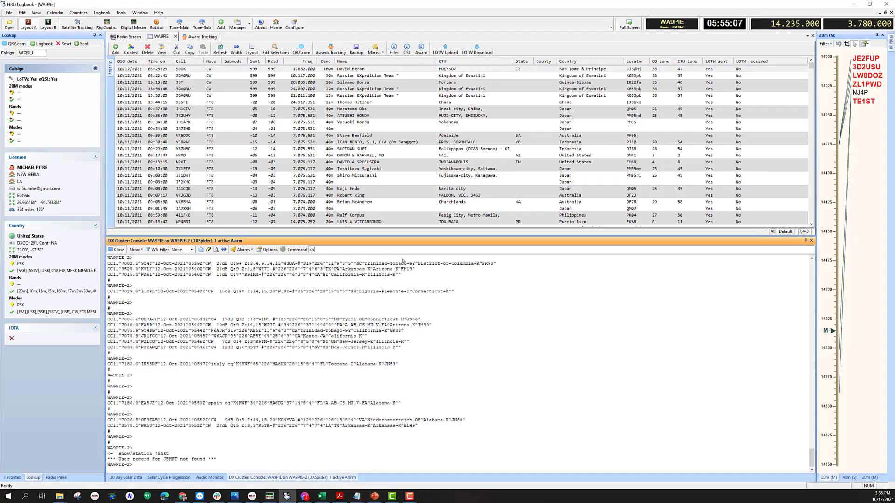
pyautogui.write('ow/station')
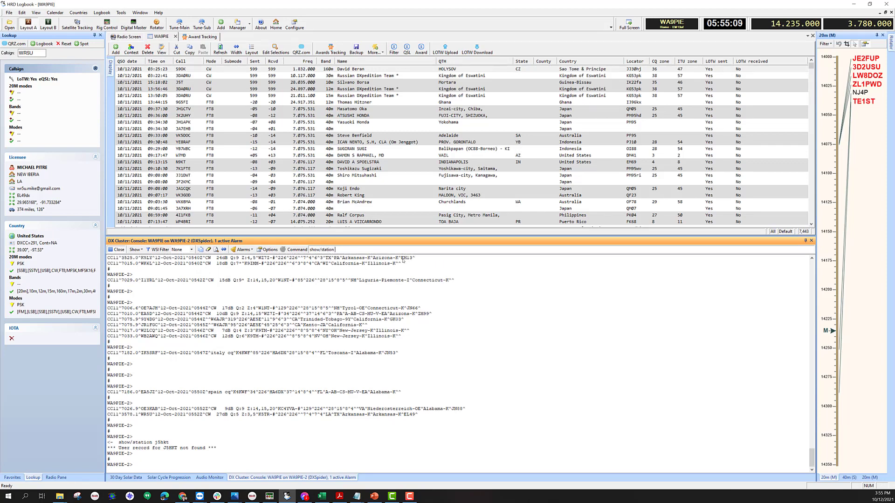
pyautogui.write(' 3d2ag')
pyautogui.press('Return')
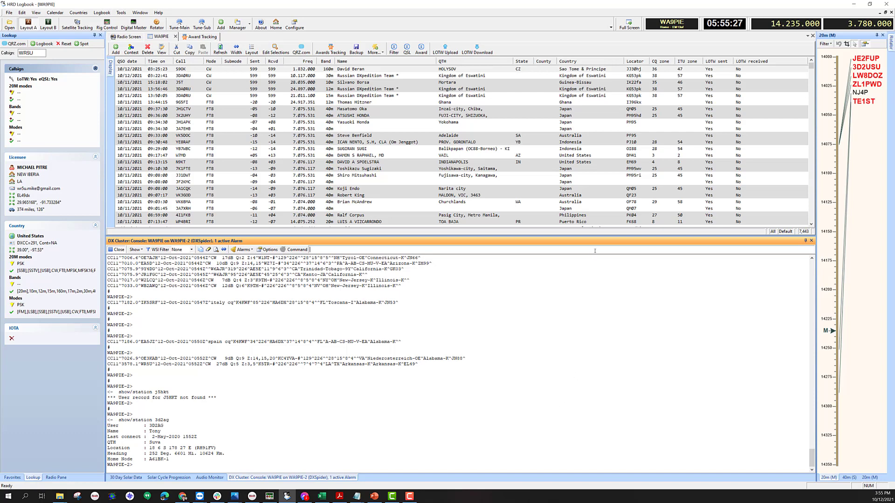
# - Query the station record with sh/sta wa9pie and open the DX Cluster Options to view the connection's user info
pyautogui.write('sh/m')
pyautogui.write('st')
pyautogui.write('a')
pyautogui.write(' wa9pie')
pyautogui.press('Return')
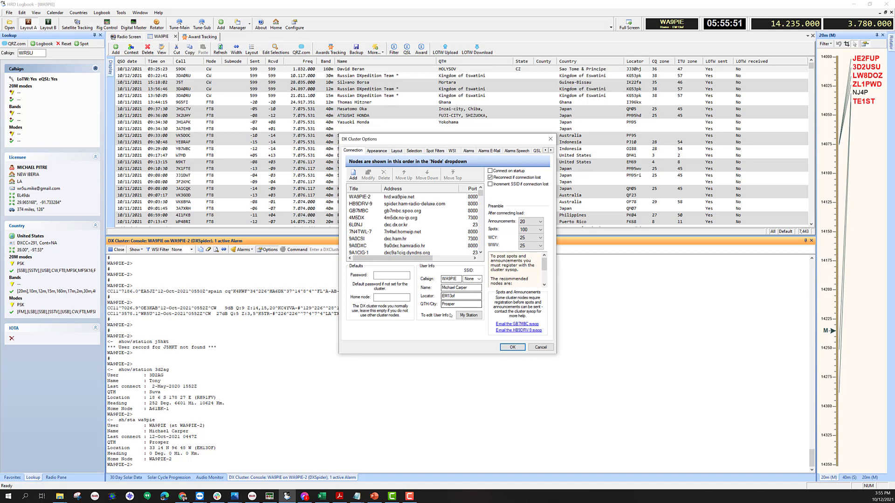
# - Examine the login commands at the start of the console log in Notepad, then minimize it and close the DX Cluster Options
pyautogui.click(356, 496)
pyautogui.click(365, 458)
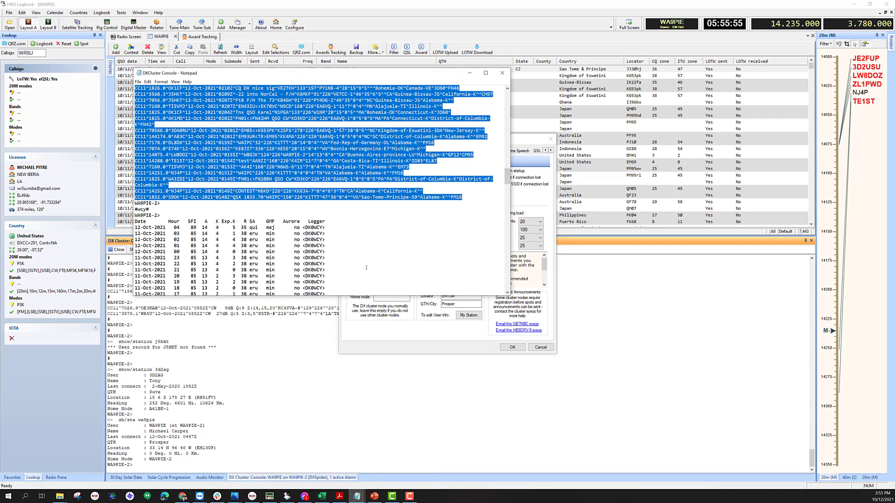
pyautogui.hotkey('ctrl', 'Home')
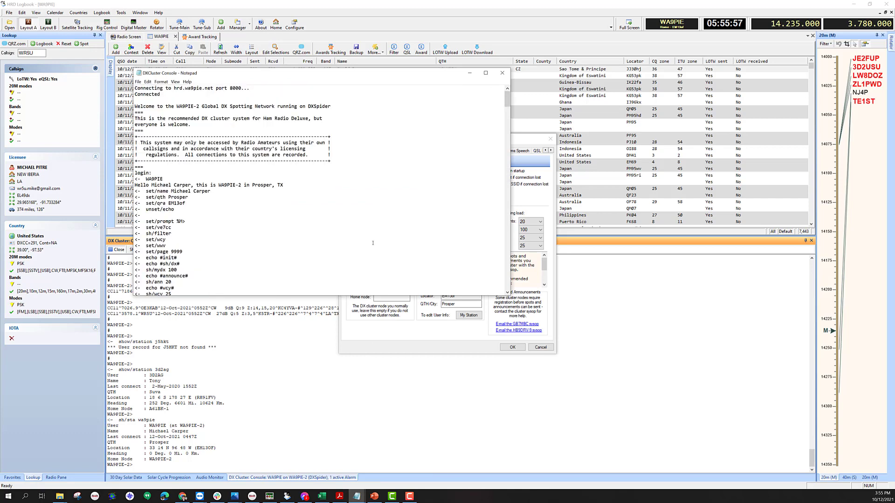
pyautogui.scroll(-3, 228, 189)
pyautogui.scroll(-1, 228, 190)
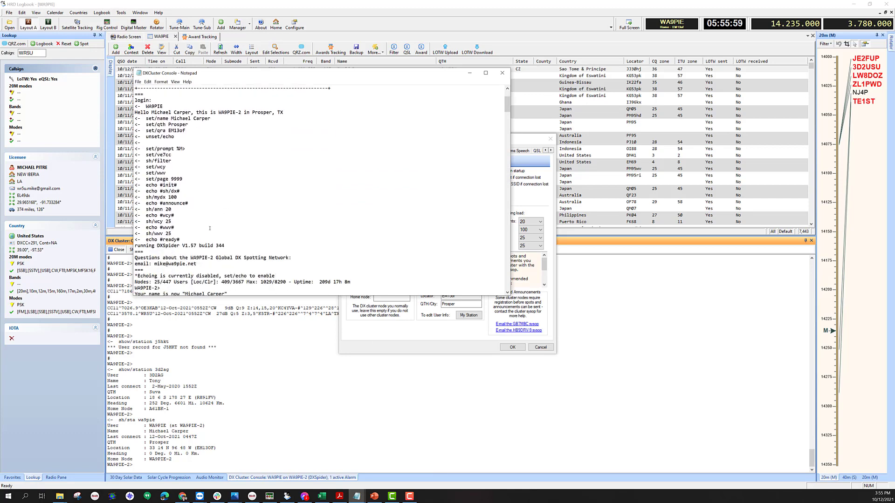
pyautogui.moveTo(191, 240); pyautogui.dragTo(146, 113)
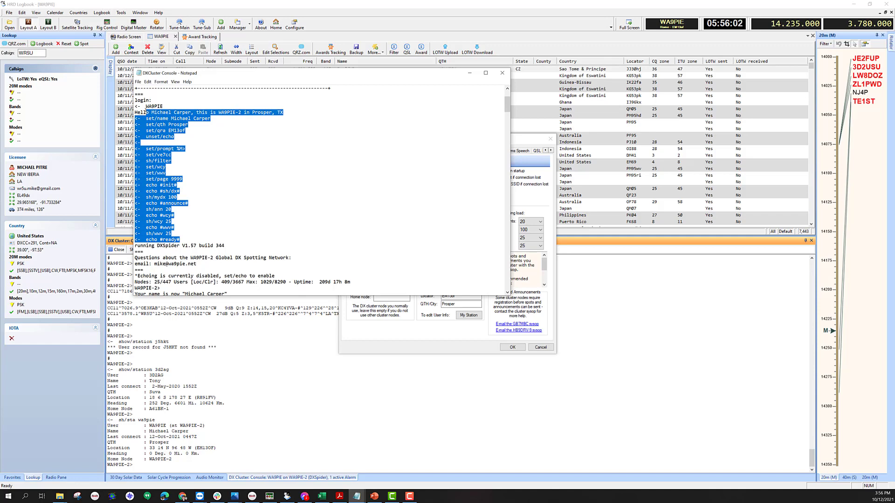
pyautogui.click(470, 73)
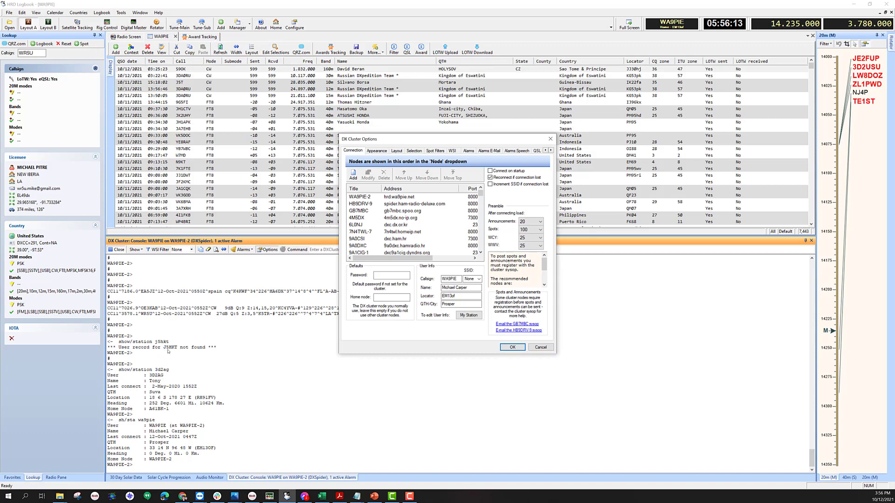
pyautogui.click(525, 346)
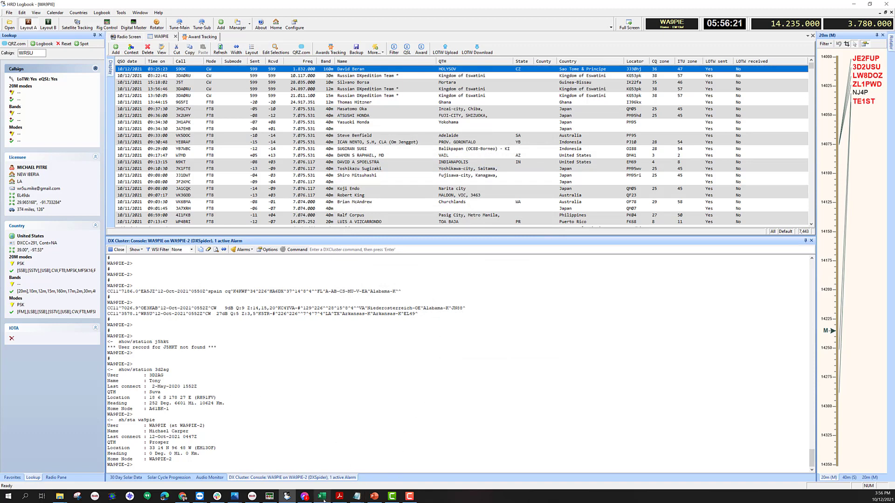
# - Return to the spot data in Excel and add filters to the Sheet3 header row
pyautogui.hotkey('alt', 'Tab')
pyautogui.hotkey('shift', 'space')
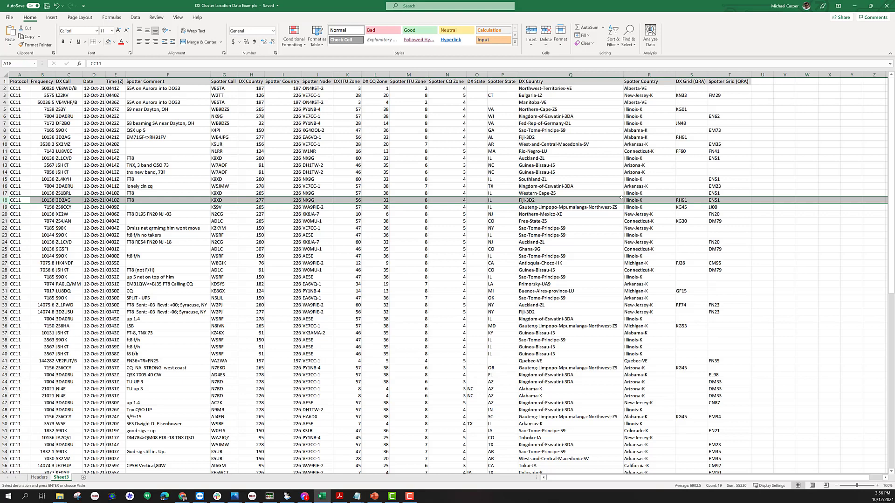
pyautogui.click(747, 151)
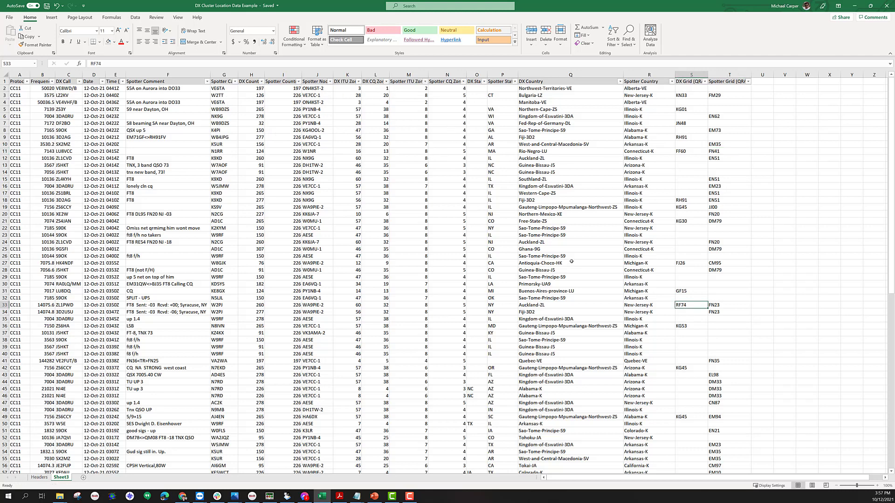
# - Switch to HRD Logbook, change the DX Cluster pane from the console to the spots list, and inspect the WR5U spot's mode
pyautogui.click(287, 496)
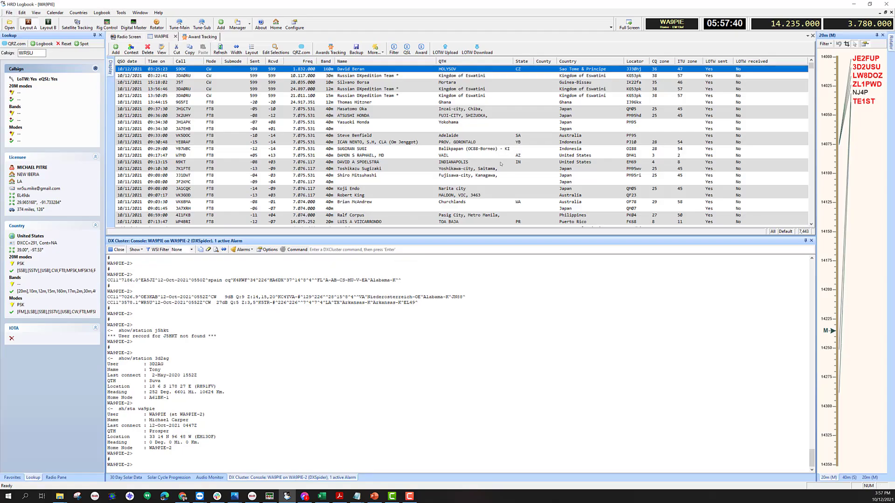
pyautogui.click(135, 250)
pyautogui.click(145, 265)
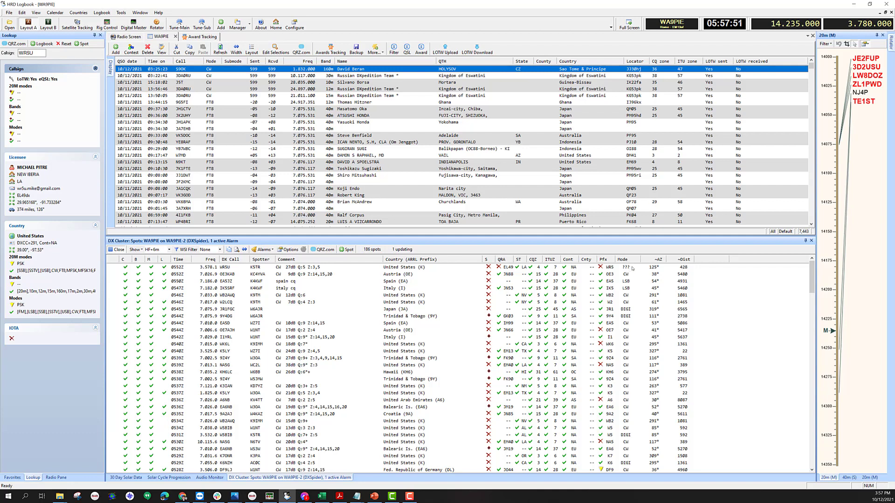
pyautogui.click(632, 268)
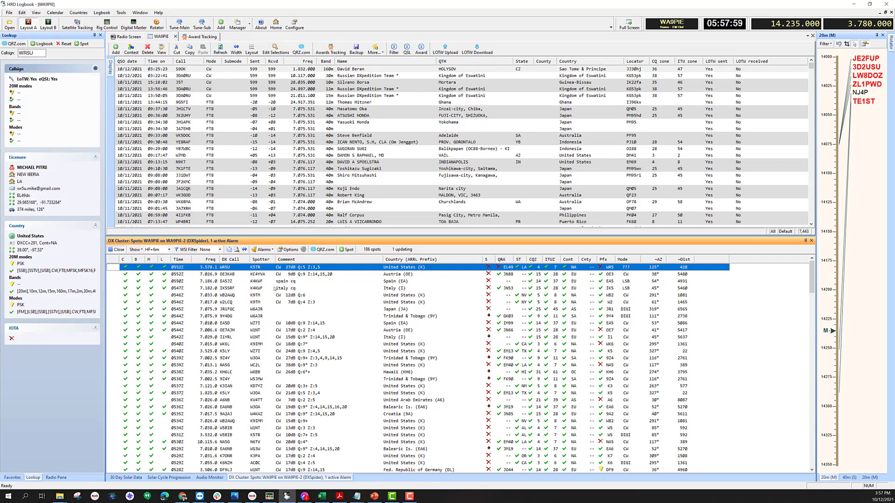
# - Return to Excel and examine the spot values in the Frequency column down to row 19
pyautogui.hotkey('alt', 'Tab')
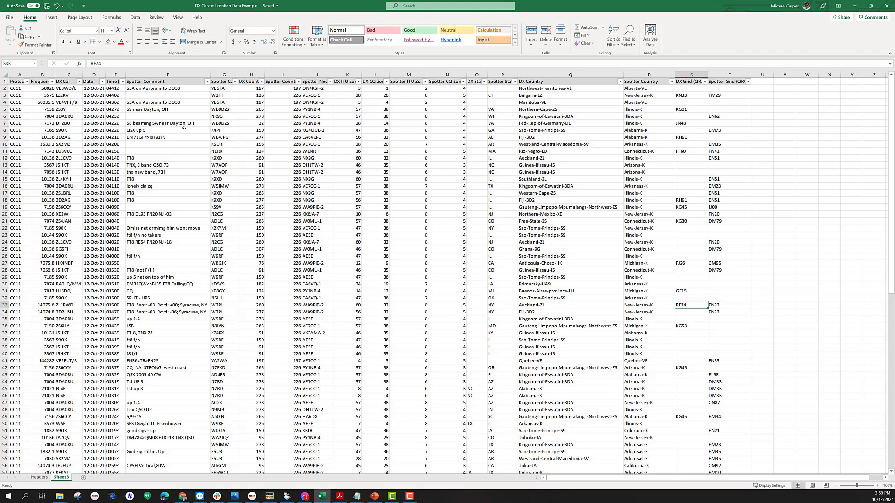
pyautogui.click(47, 105)
pyautogui.moveTo(47, 130); pyautogui.dragTo(41, 207)
pyautogui.click(38, 171)
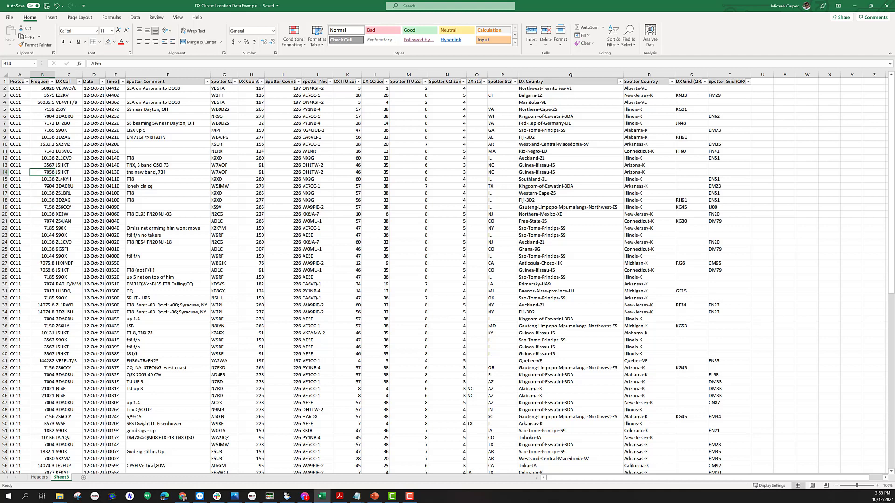